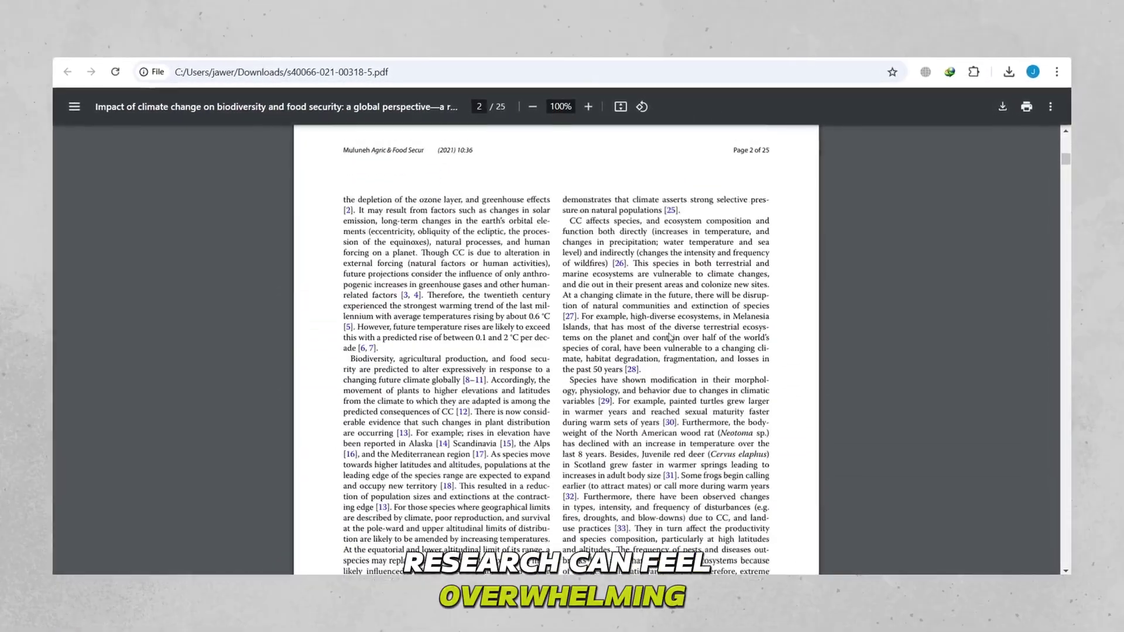
{"action": "scroll", "coordinate": [669, 335], "scroll_direction": "down", "scroll_amount": 5}
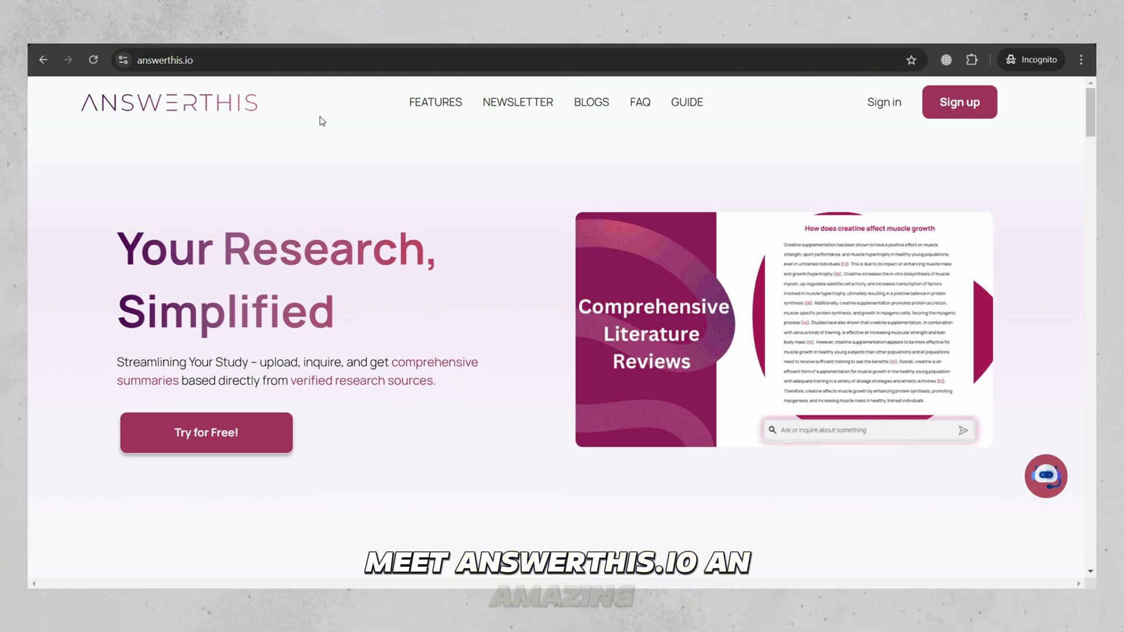
- Scroll down through the climate change and biodiversity answer to read it
{"action": "scroll", "coordinate": [330, 121], "scroll_direction": "down", "scroll_amount": 10}
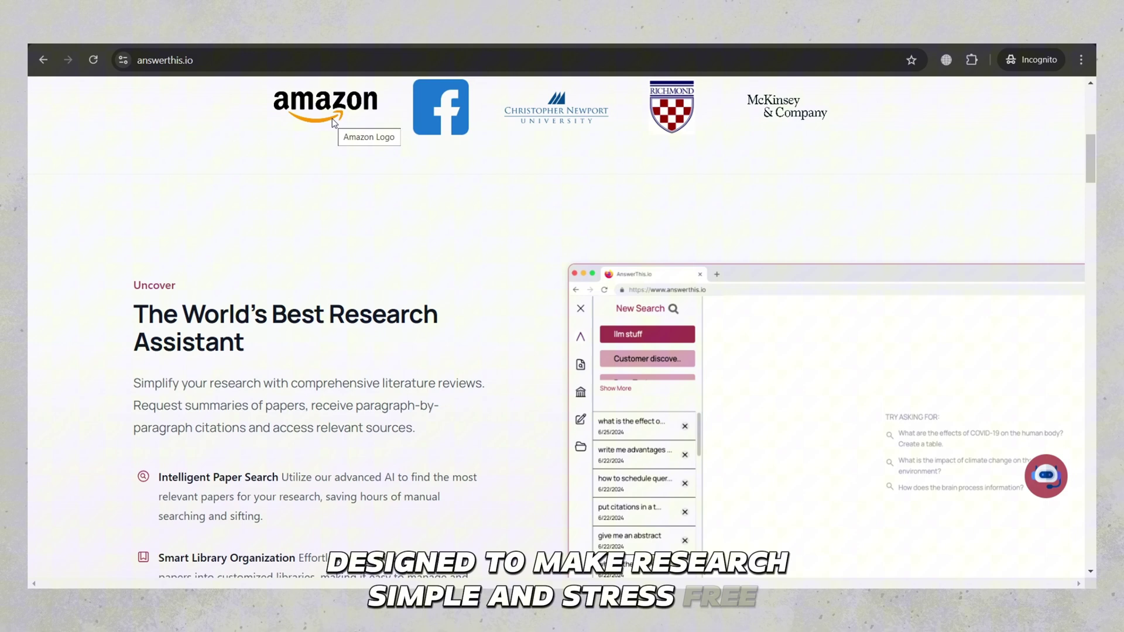
{"action": "scroll", "coordinate": [332, 118], "scroll_direction": "down", "scroll_amount": 8}
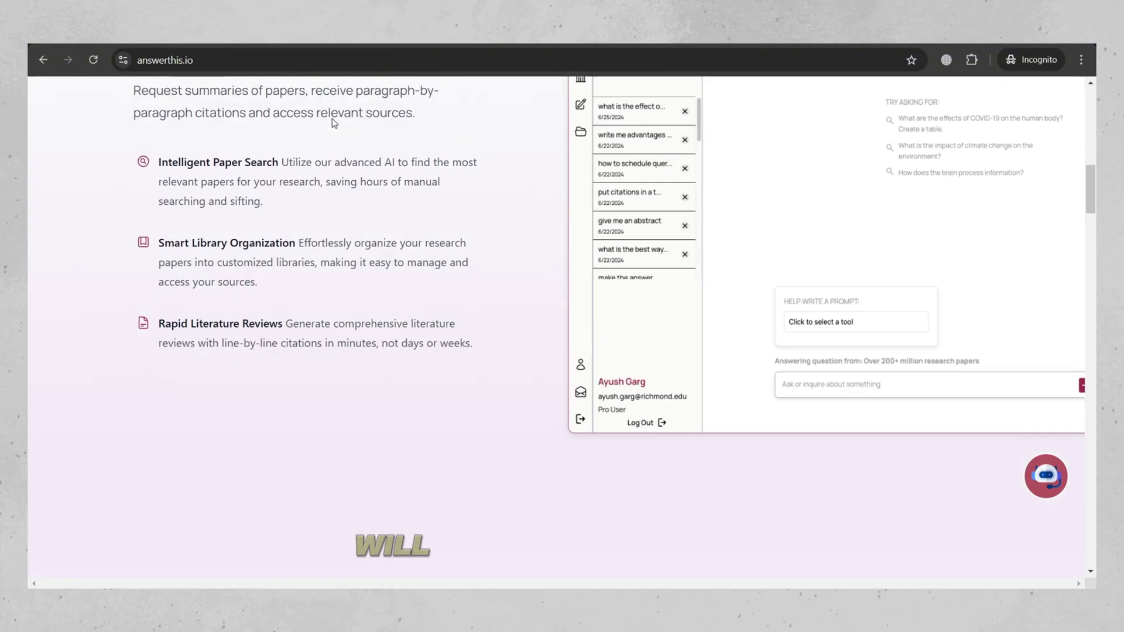
{"action": "scroll", "coordinate": [332, 118], "scroll_direction": "down", "scroll_amount": 5}
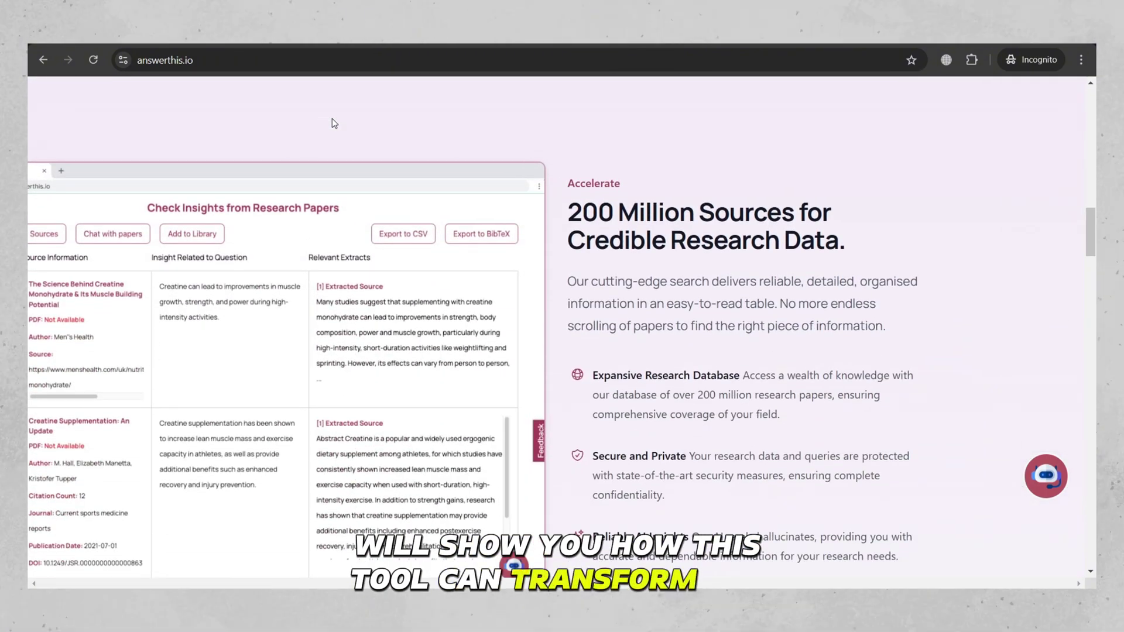
{"action": "scroll", "coordinate": [332, 119], "scroll_direction": "down", "scroll_amount": 10}
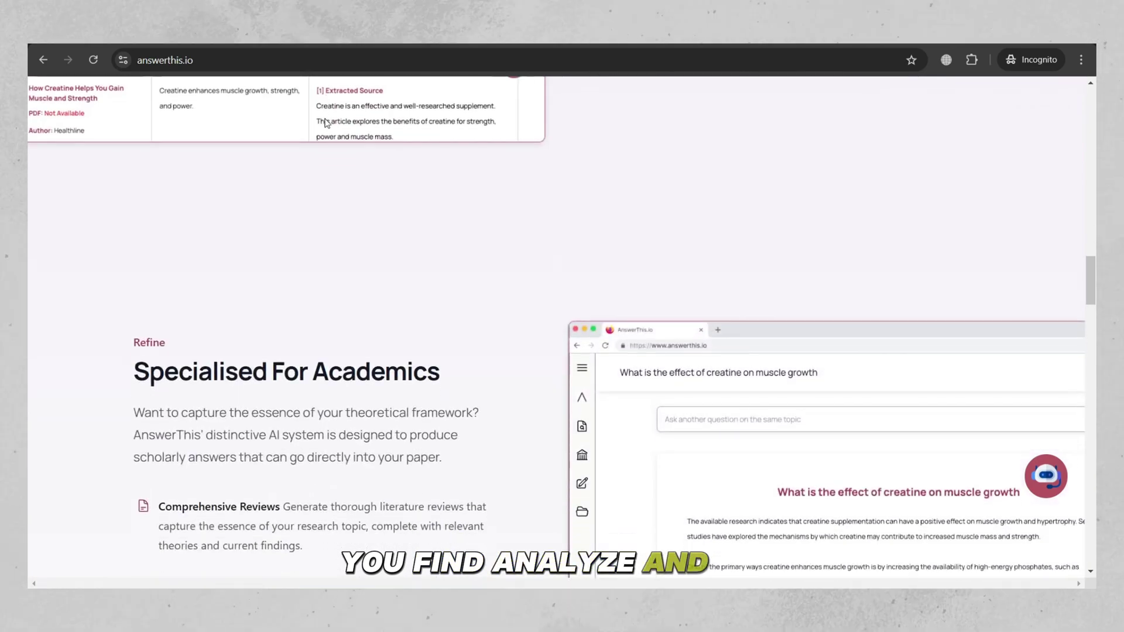
{"action": "scroll", "coordinate": [327, 123], "scroll_direction": "down", "scroll_amount": 1}
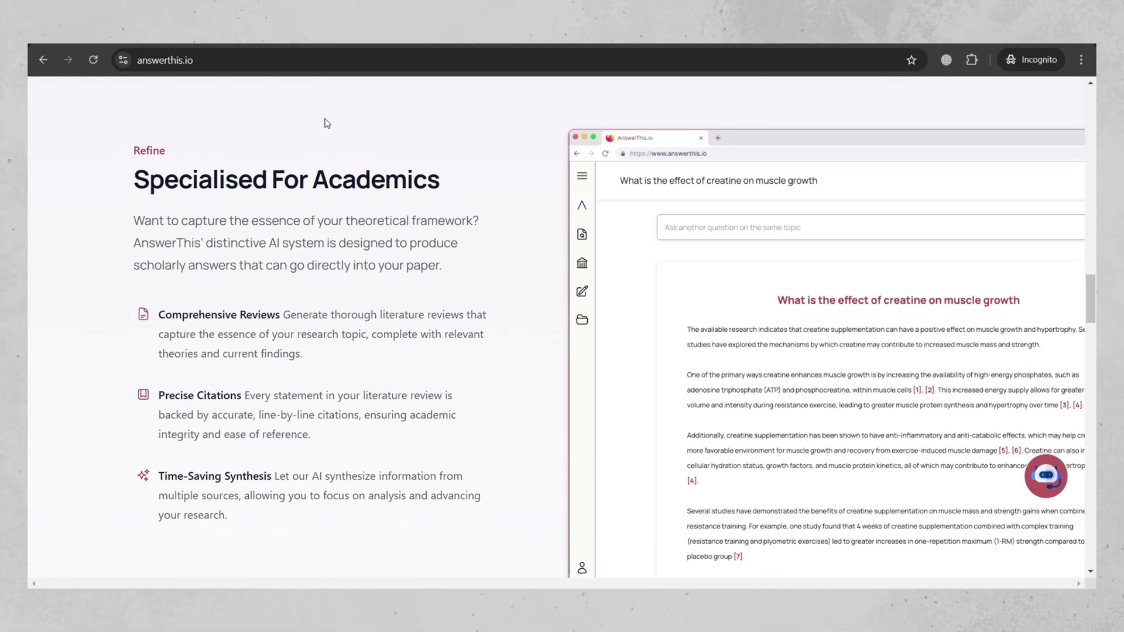
{"action": "scroll", "coordinate": [327, 123], "scroll_direction": "down", "scroll_amount": 8}
{"action": "scroll", "coordinate": [327, 123], "scroll_direction": "down", "scroll_amount": 3}
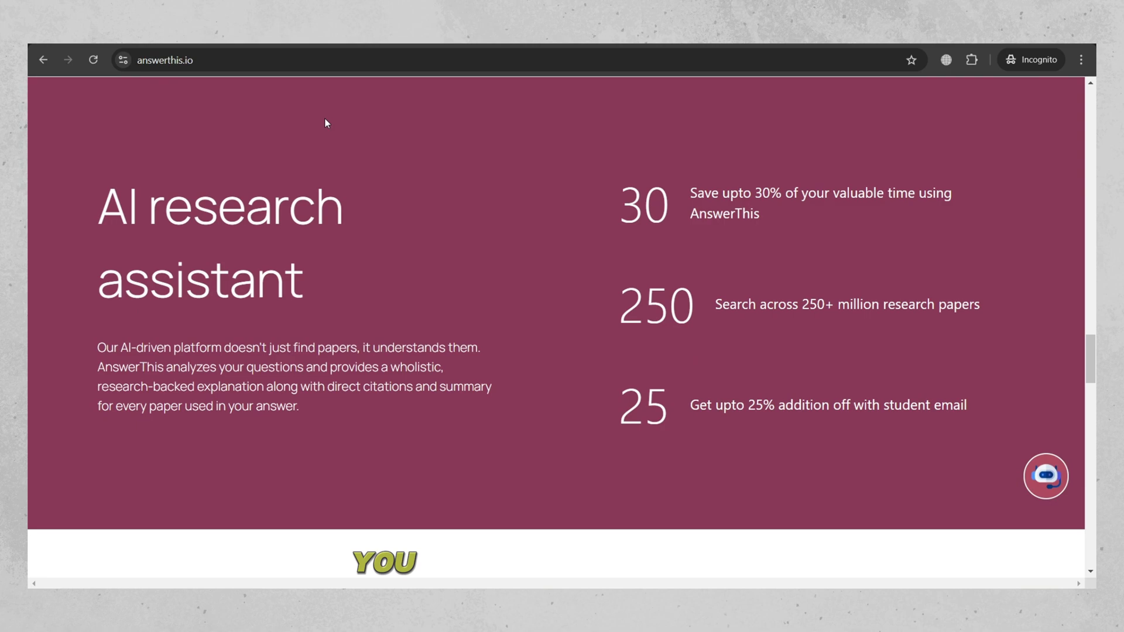
{"action": "scroll", "coordinate": [326, 123], "scroll_direction": "down", "scroll_amount": 8}
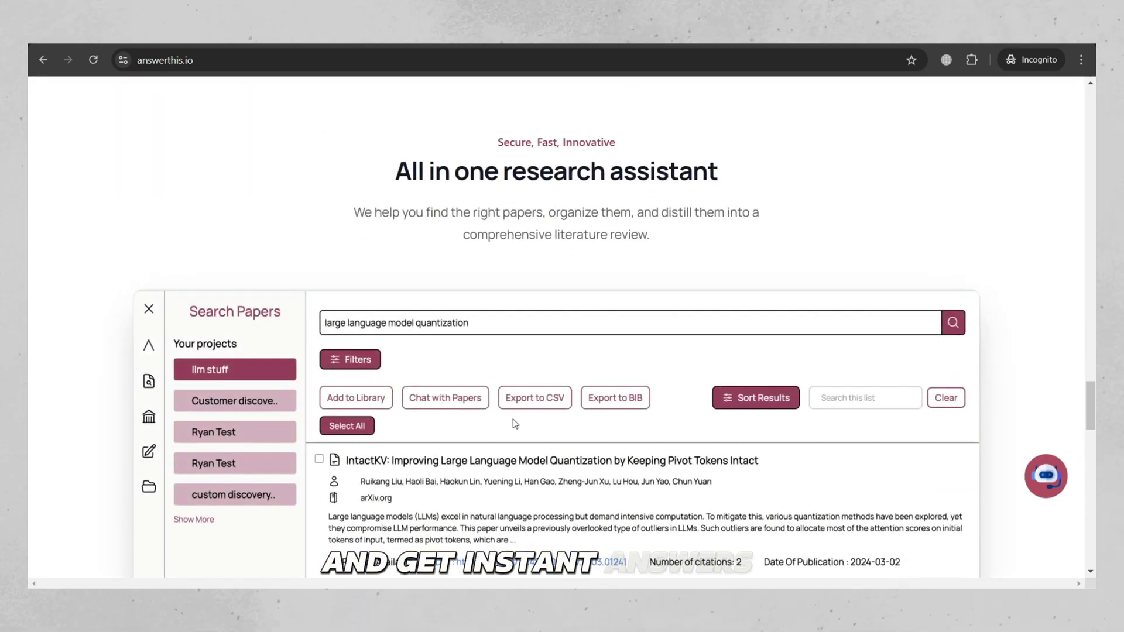
{"action": "scroll", "coordinate": [540, 430], "scroll_direction": "down", "scroll_amount": 10}
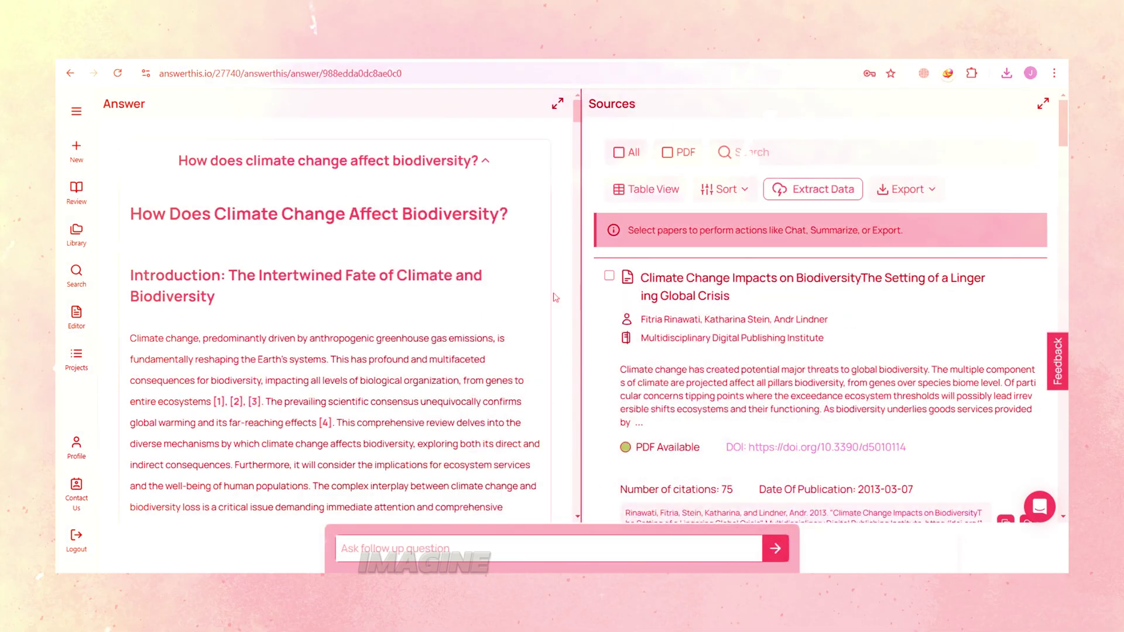
{"action": "scroll", "coordinate": [504, 304], "scroll_direction": "down", "scroll_amount": 10}
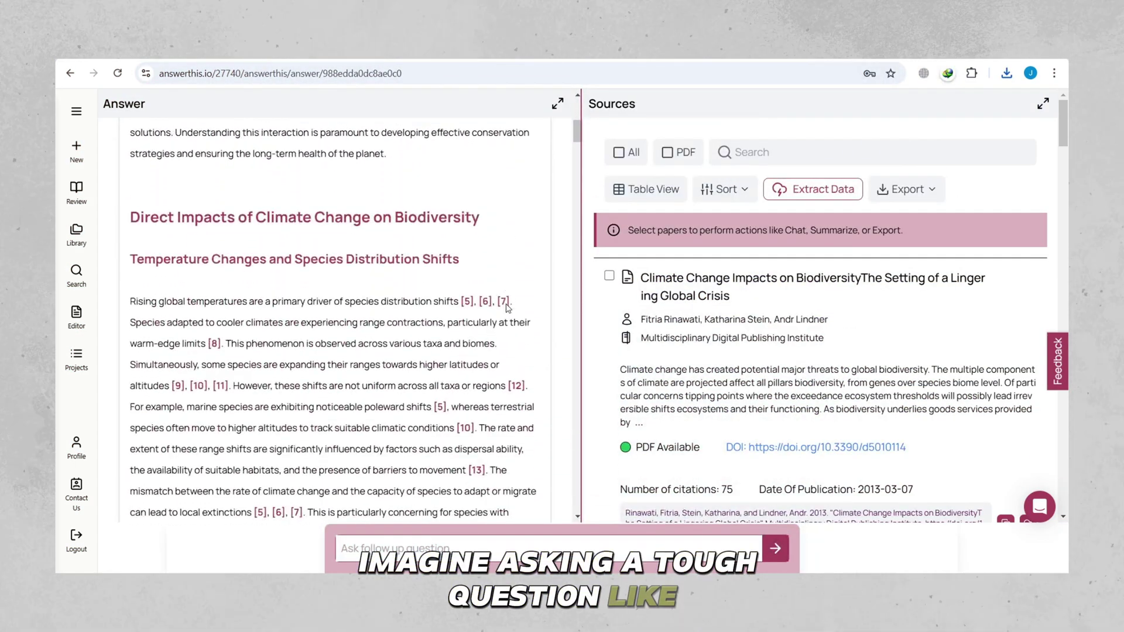
- Review the source paper cards, then select the 'This phenomenon…' passage on species range expansion
{"action": "left_click", "coordinate": [837, 360]}
{"action": "scroll", "coordinate": [837, 361], "scroll_direction": "down", "scroll_amount": 5}
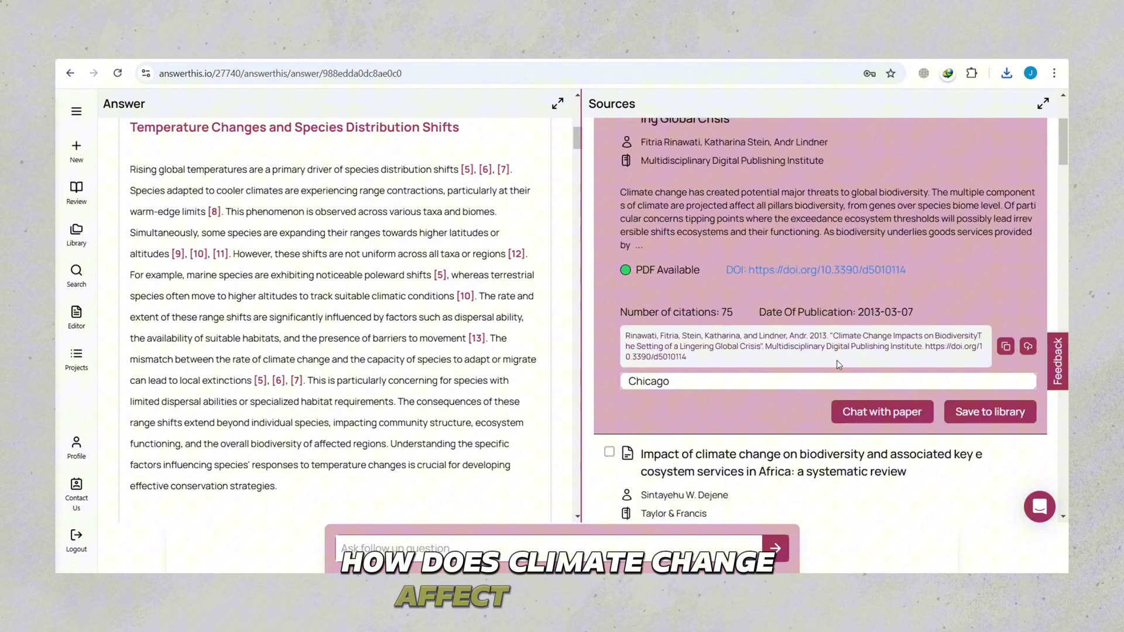
{"action": "left_click", "coordinate": [837, 365]}
{"action": "scroll", "coordinate": [837, 364], "scroll_direction": "down", "scroll_amount": 5}
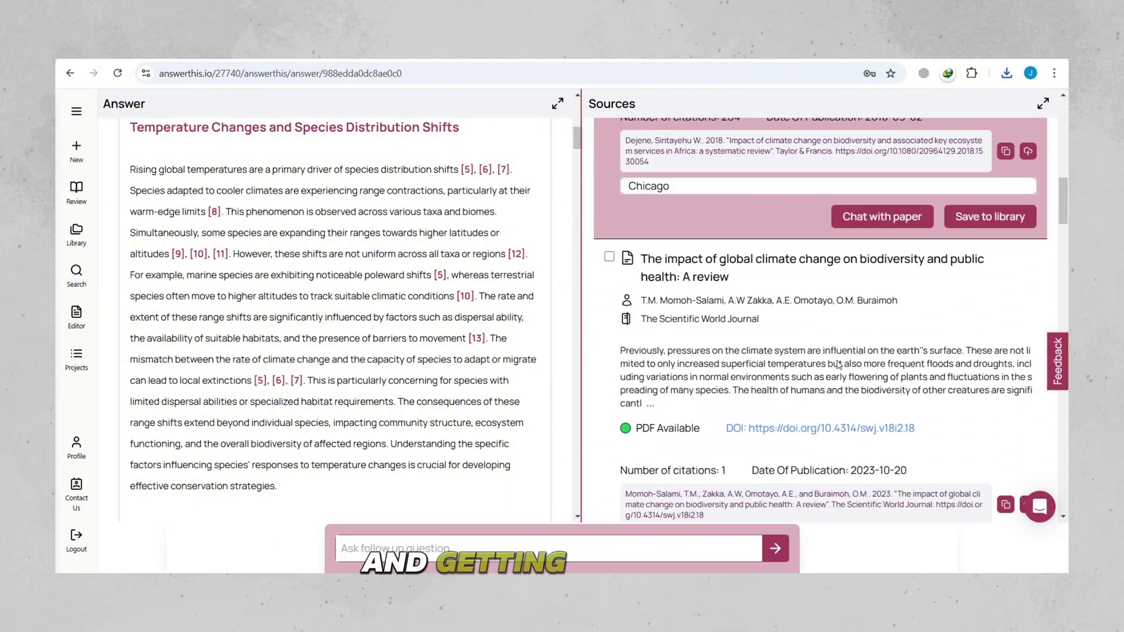
{"action": "left_click", "coordinate": [794, 365]}
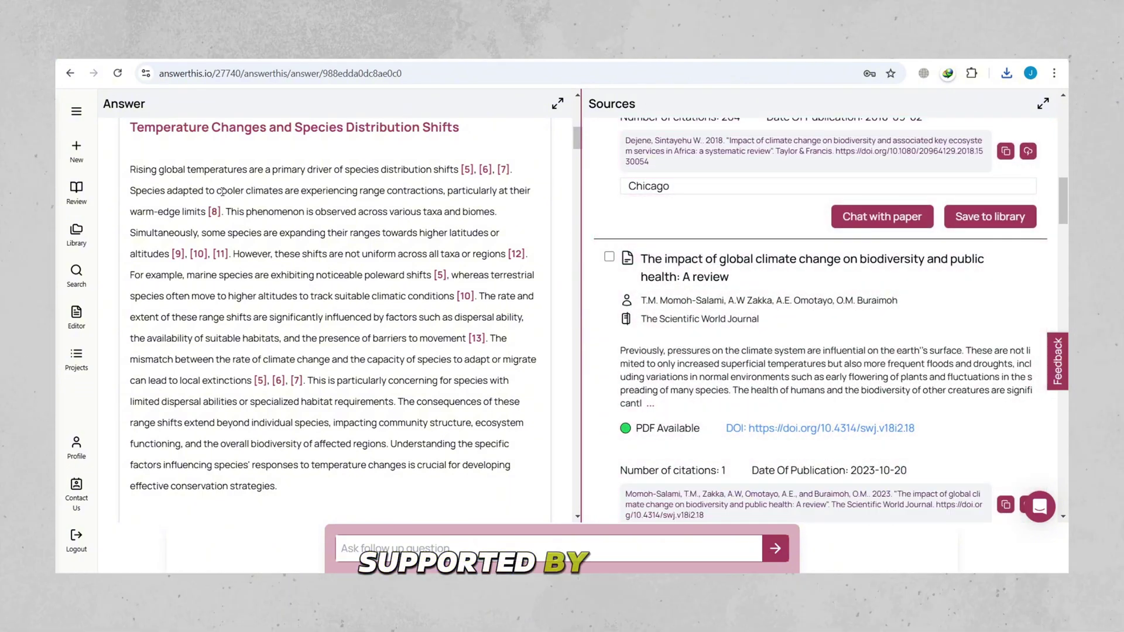
{"action": "left_click_drag", "start_coordinate": [225, 211], "coordinate": [169, 255]}
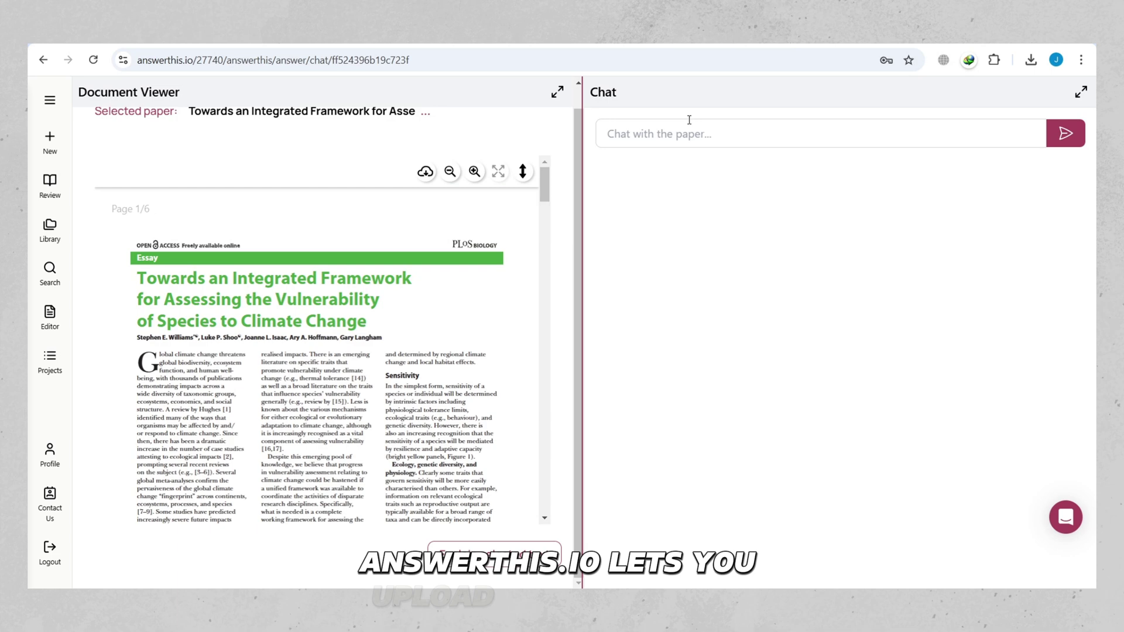
- Ask the paper 'how climate change effect species' and scroll the document to Figure 1
{"action": "type", "text": "how c"}
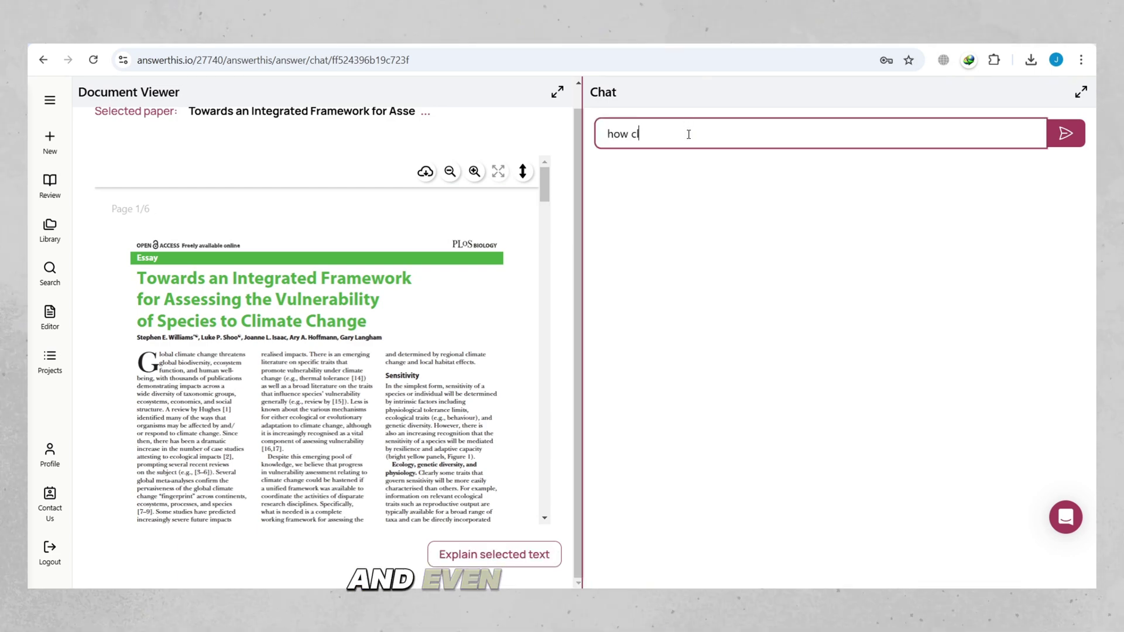
{"action": "type", "text": "limate change effect species"}
{"action": "key", "text": "Return"}
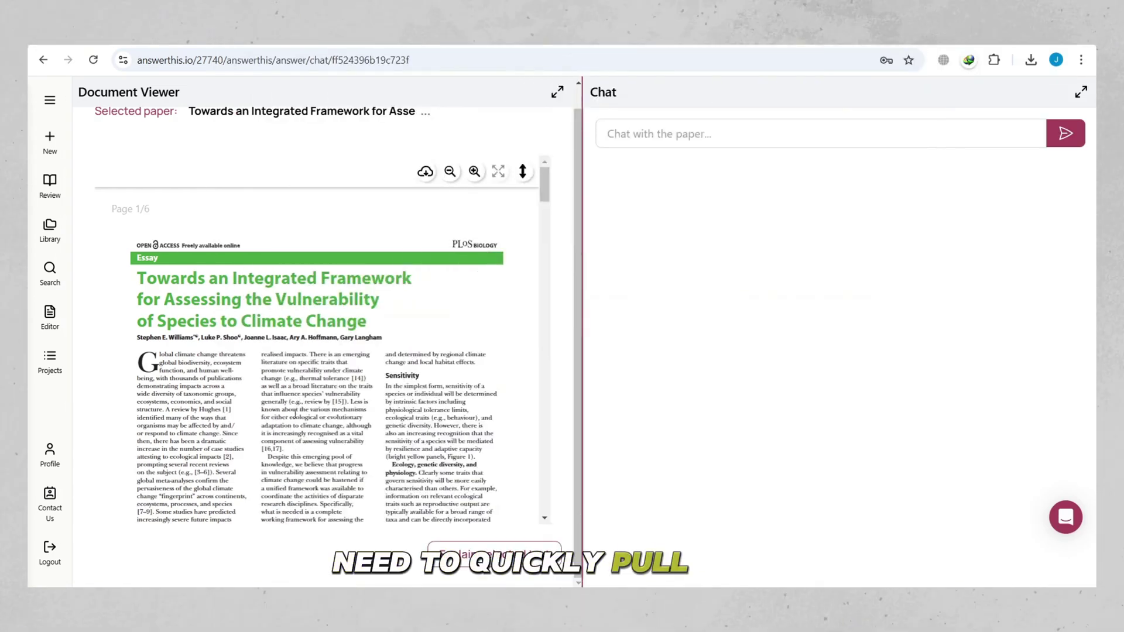
{"action": "scroll", "coordinate": [302, 407], "scroll_direction": "down", "scroll_amount": 1}
{"action": "scroll", "coordinate": [306, 401], "scroll_direction": "down", "scroll_amount": 10}
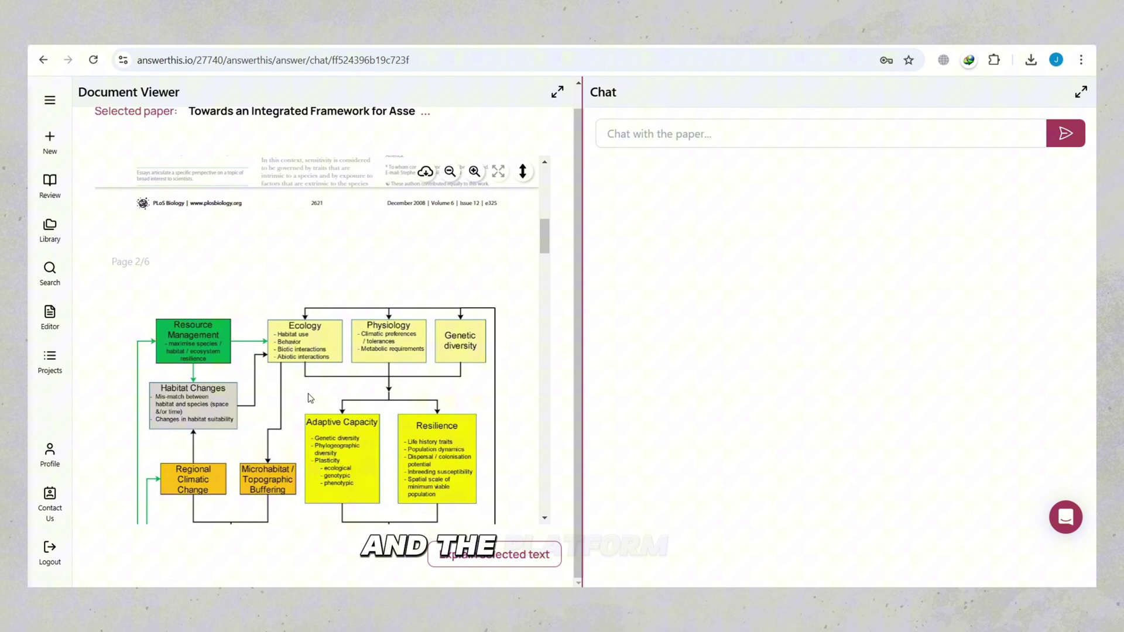
{"action": "scroll", "coordinate": [307, 402], "scroll_direction": "down", "scroll_amount": 4}
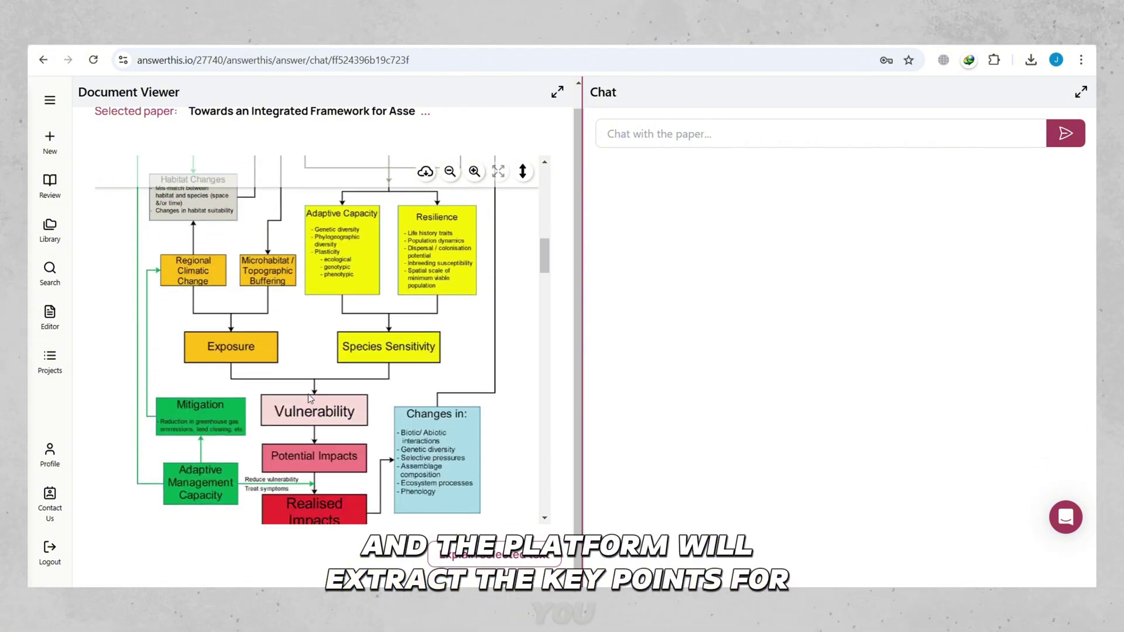
{"action": "scroll", "coordinate": [312, 393], "scroll_direction": "down", "scroll_amount": 2}
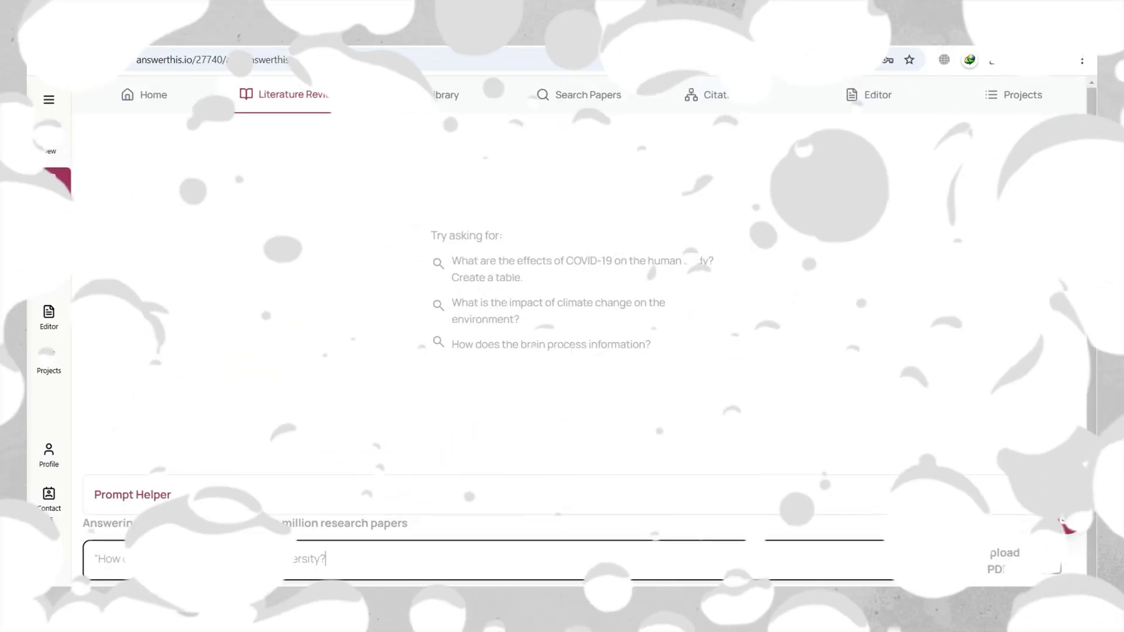
- Rerun the biodiversity literature review with the Minimum Citations filter set to 10
{"action": "left_click", "coordinate": [938, 559]}
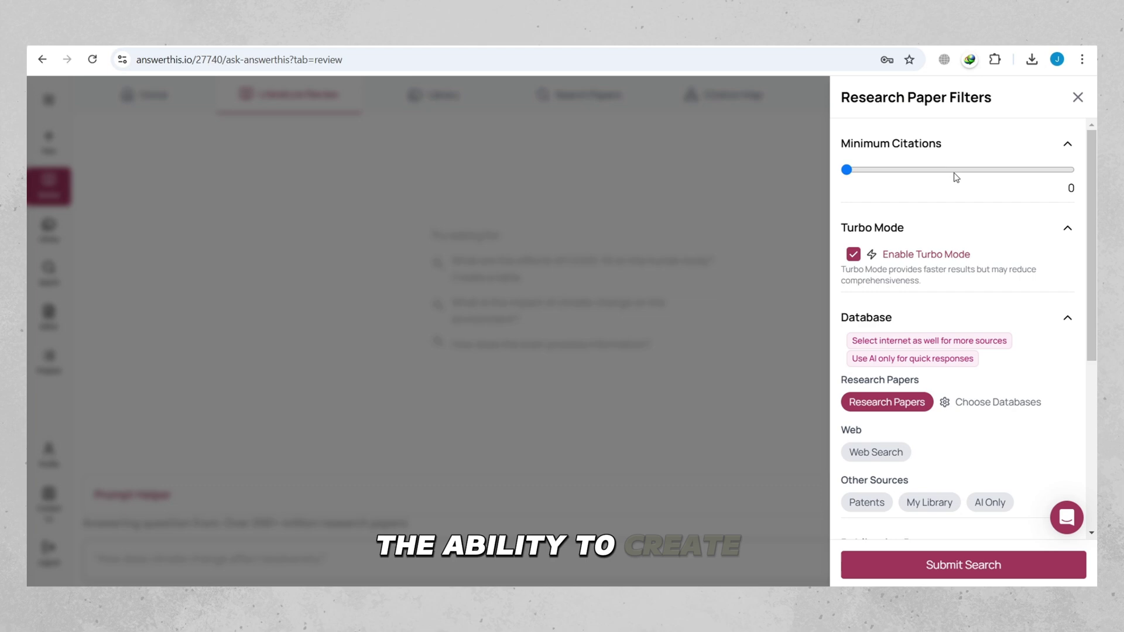
{"action": "left_click", "coordinate": [961, 170]}
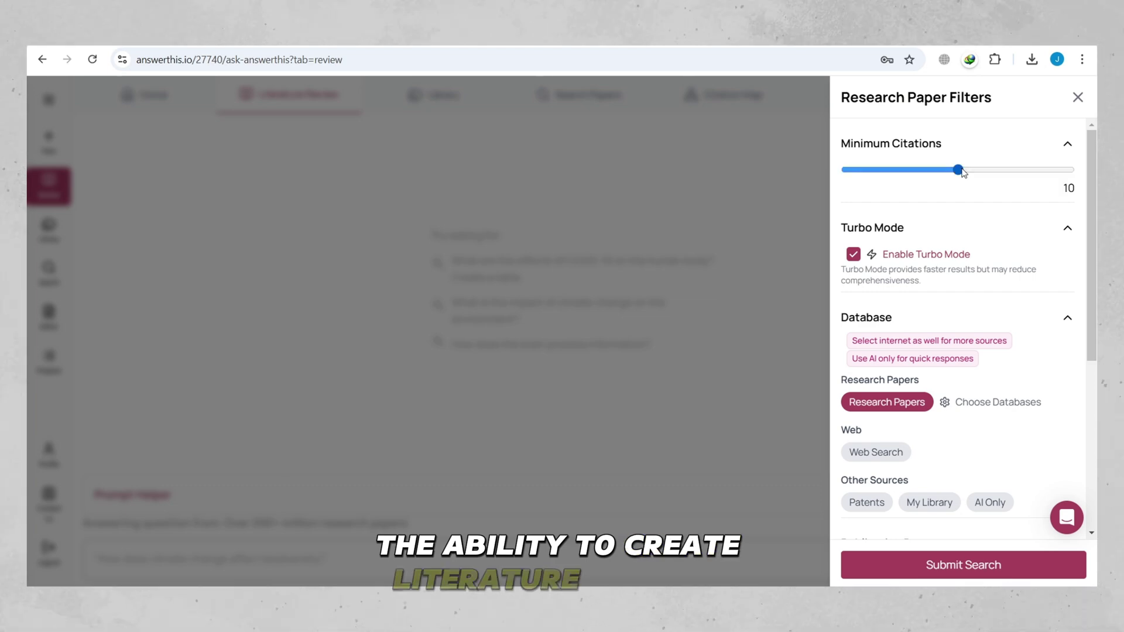
{"action": "left_click", "coordinate": [977, 573]}
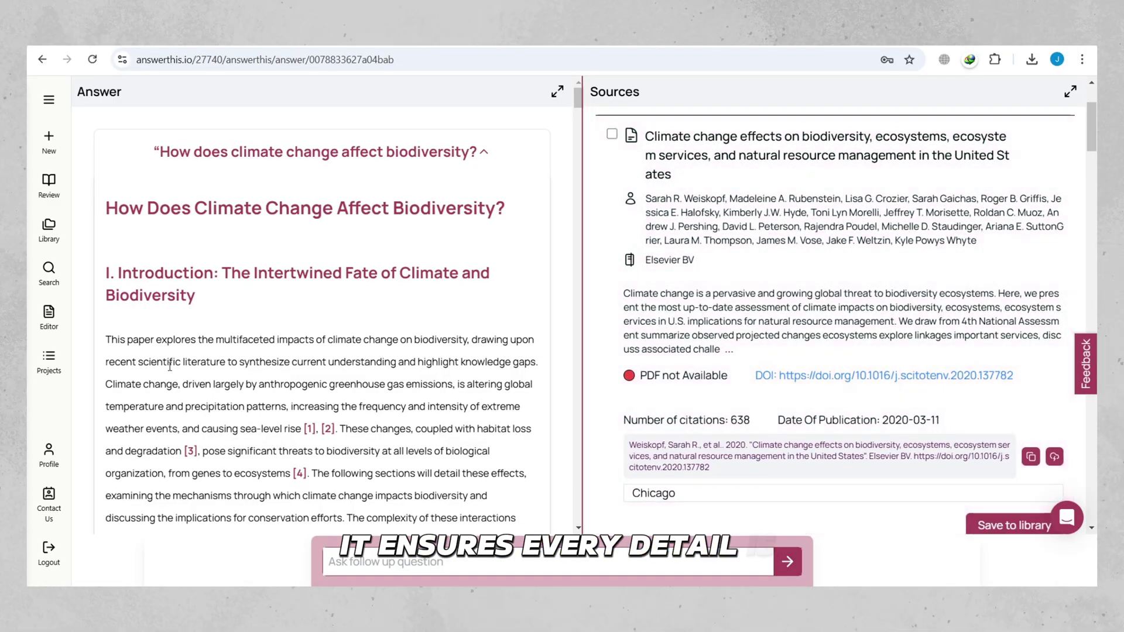
{"action": "scroll", "coordinate": [170, 366], "scroll_direction": "down", "scroll_amount": 3}
{"action": "scroll", "coordinate": [177, 356], "scroll_direction": "down", "scroll_amount": 7}
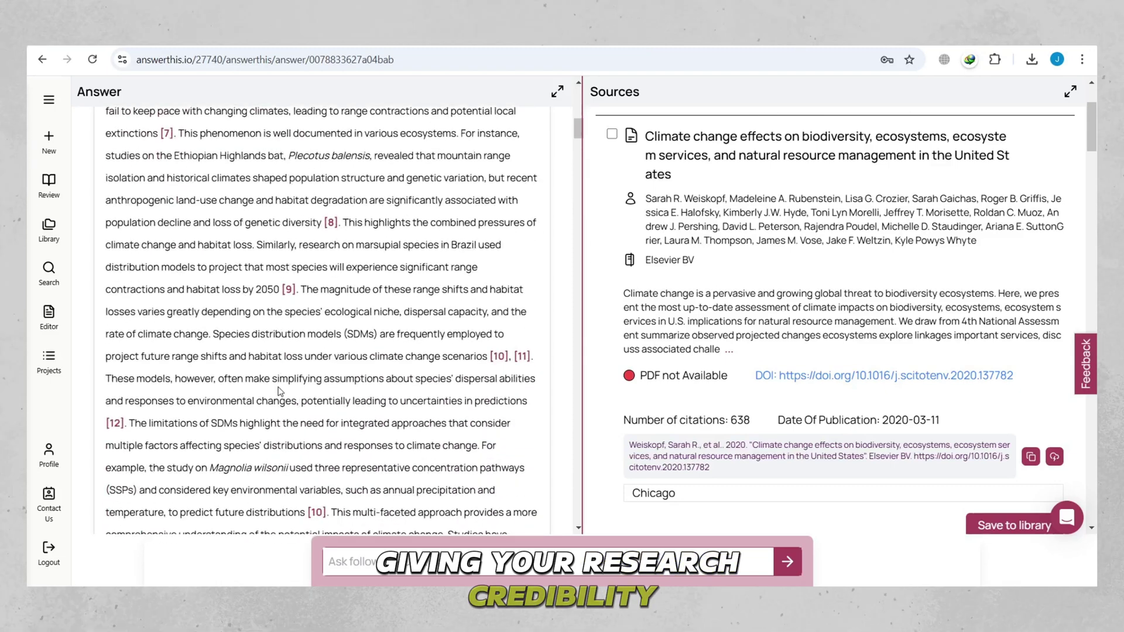
{"action": "scroll", "coordinate": [280, 392], "scroll_direction": "down", "scroll_amount": 1}
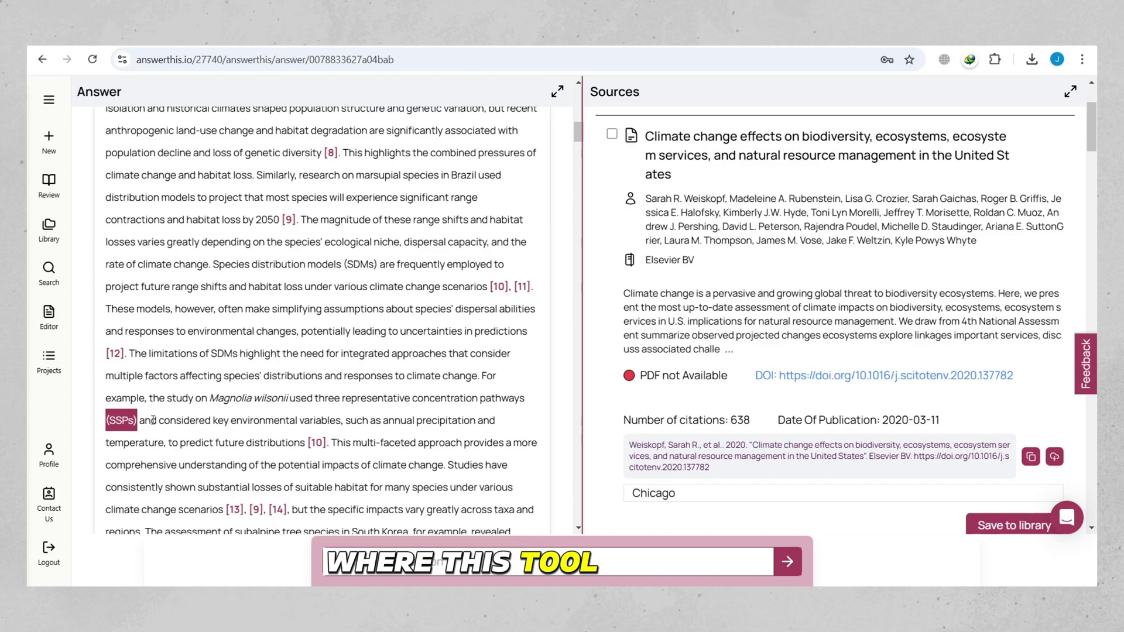
{"action": "scroll", "coordinate": [317, 417], "scroll_direction": "down", "scroll_amount": 2}
{"action": "scroll", "coordinate": [744, 359], "scroll_direction": "down", "scroll_amount": 4}
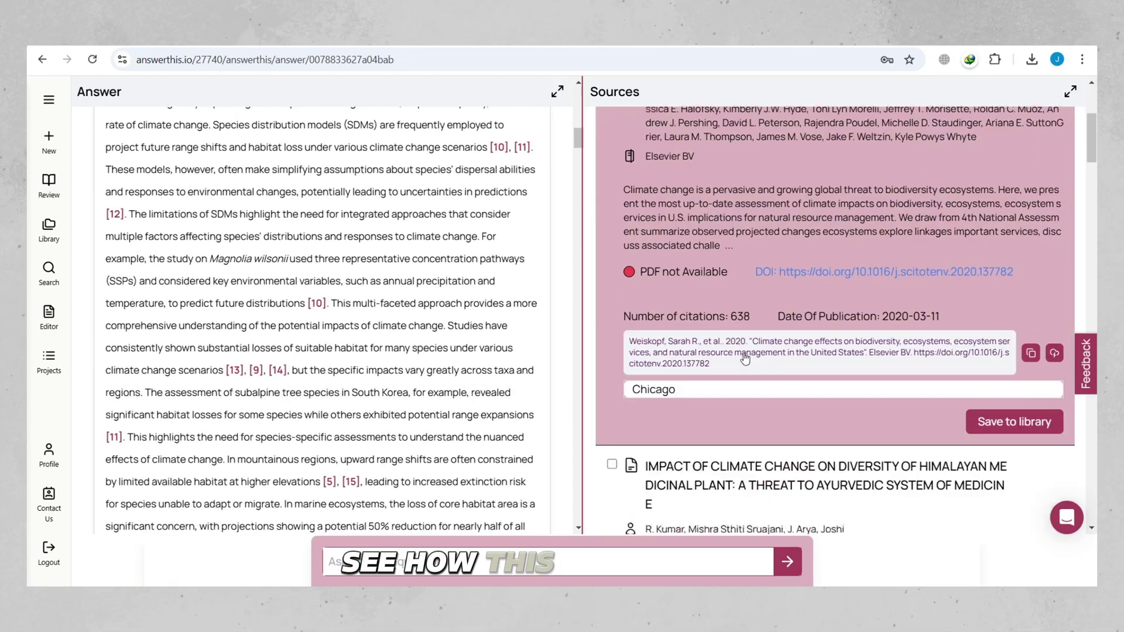
{"action": "scroll", "coordinate": [746, 357], "scroll_direction": "up", "scroll_amount": 1}
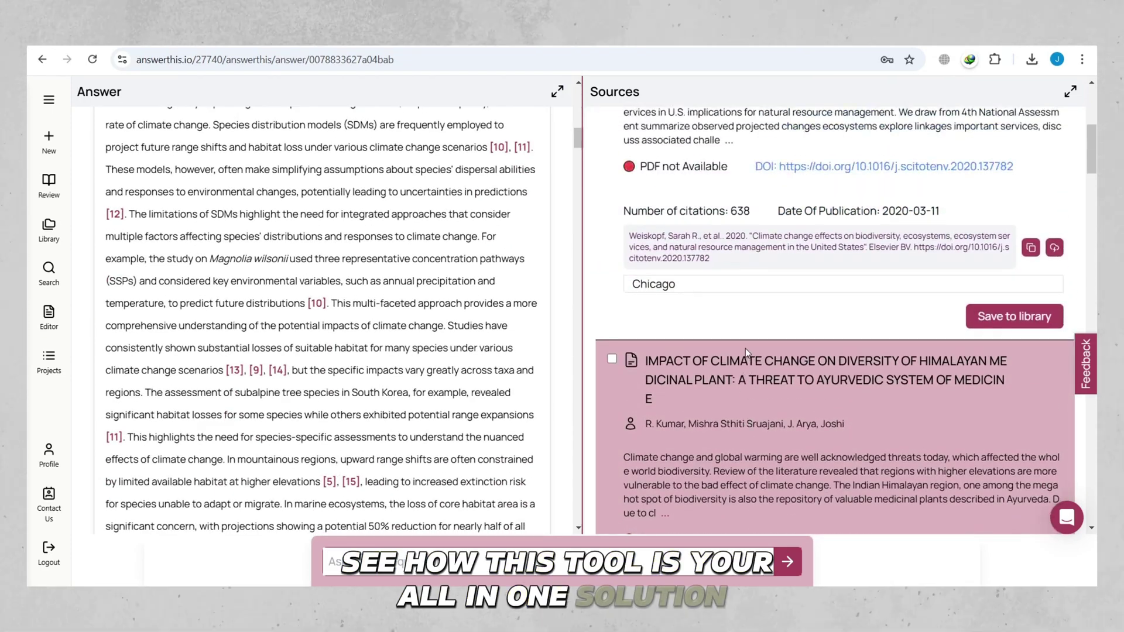
{"action": "scroll", "coordinate": [746, 351], "scroll_direction": "down", "scroll_amount": 2}
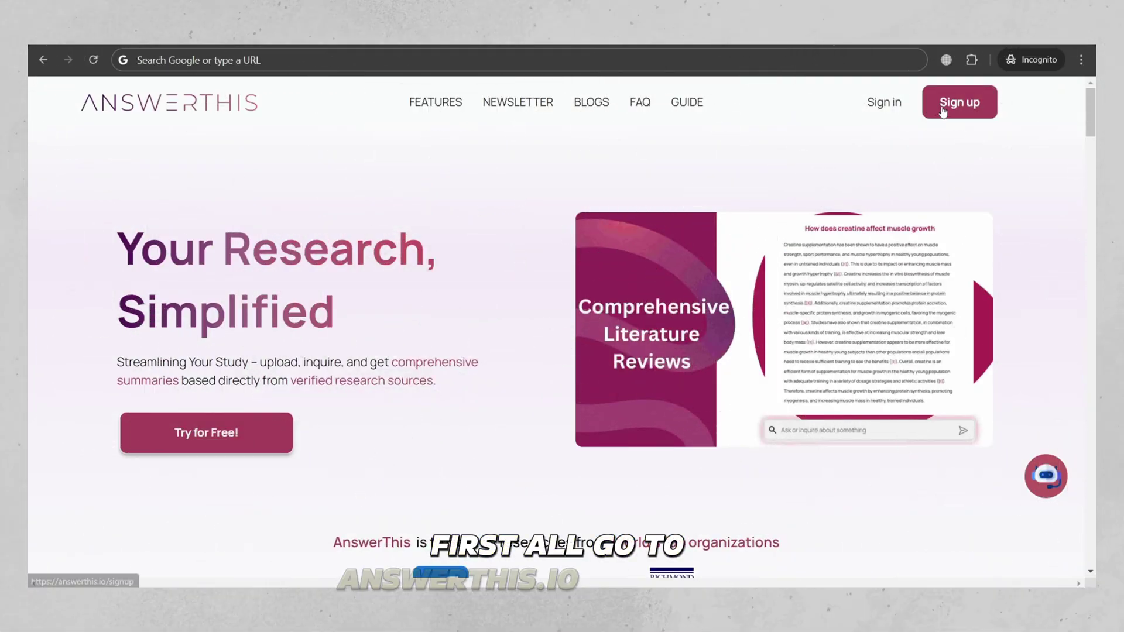
- Start signing up for a new AnswerThis account from the homepage
{"action": "left_click", "coordinate": [941, 110]}
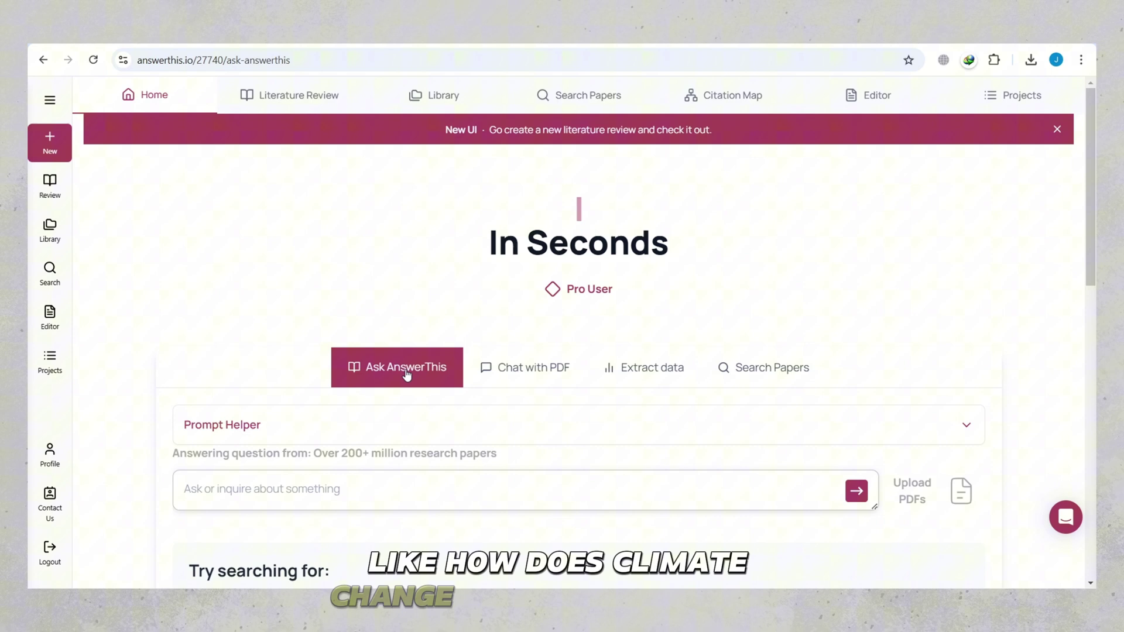
- Focus the research question box and scroll down through the answer
{"action": "left_click", "coordinate": [367, 494]}
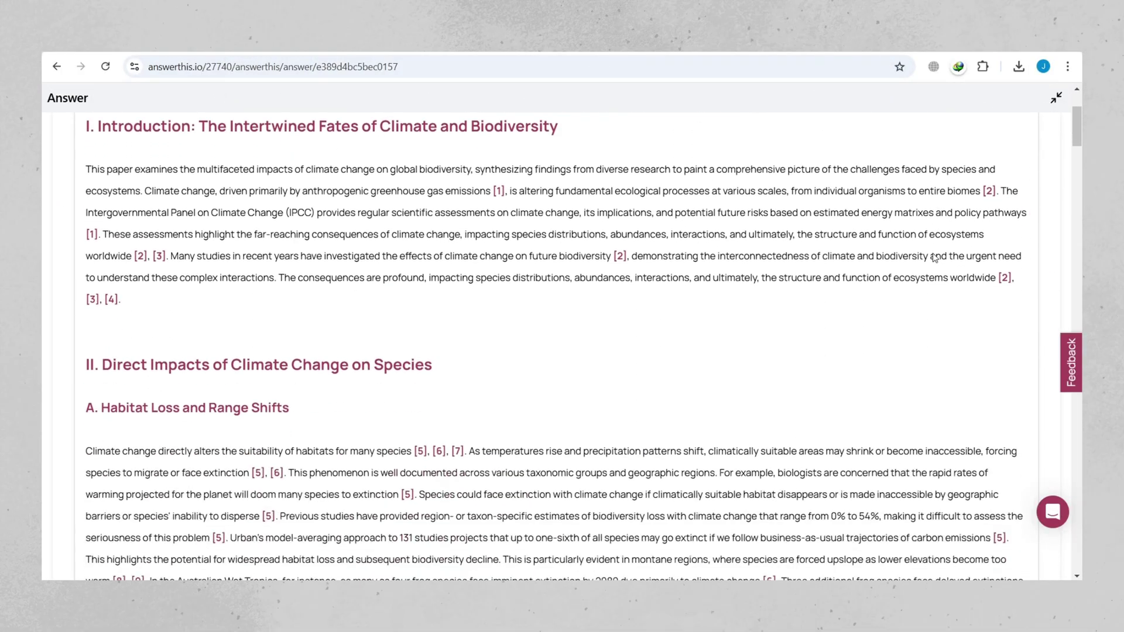
{"action": "scroll", "coordinate": [909, 272], "scroll_direction": "down", "scroll_amount": 2}
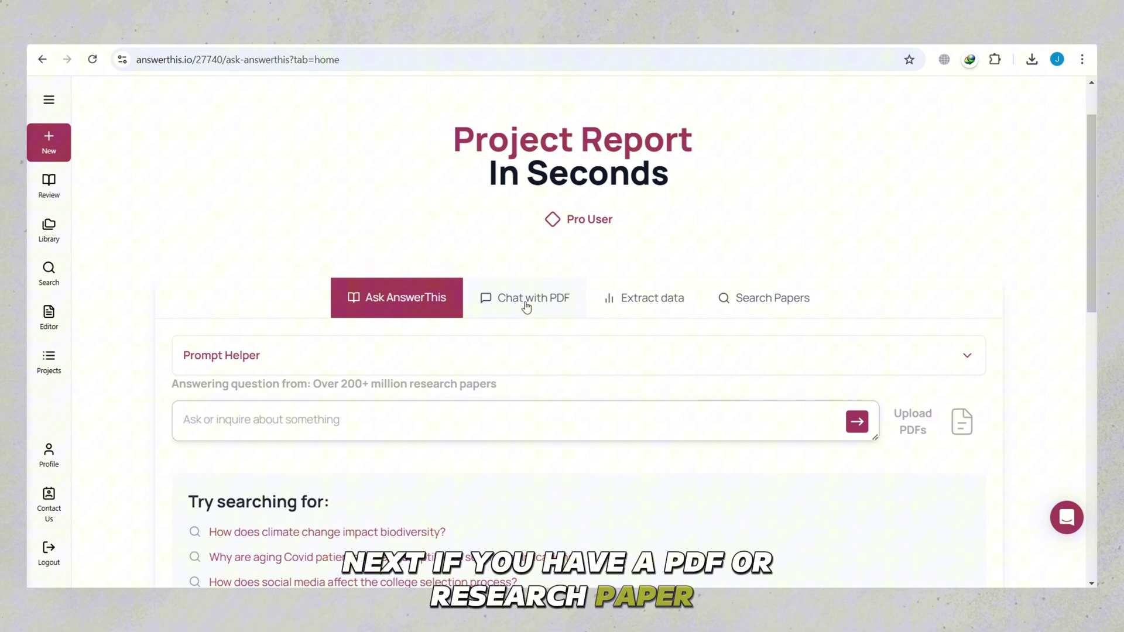
- Switch to the Chat with PDF tab and scroll down to its upload options
{"action": "left_click", "coordinate": [526, 305]}
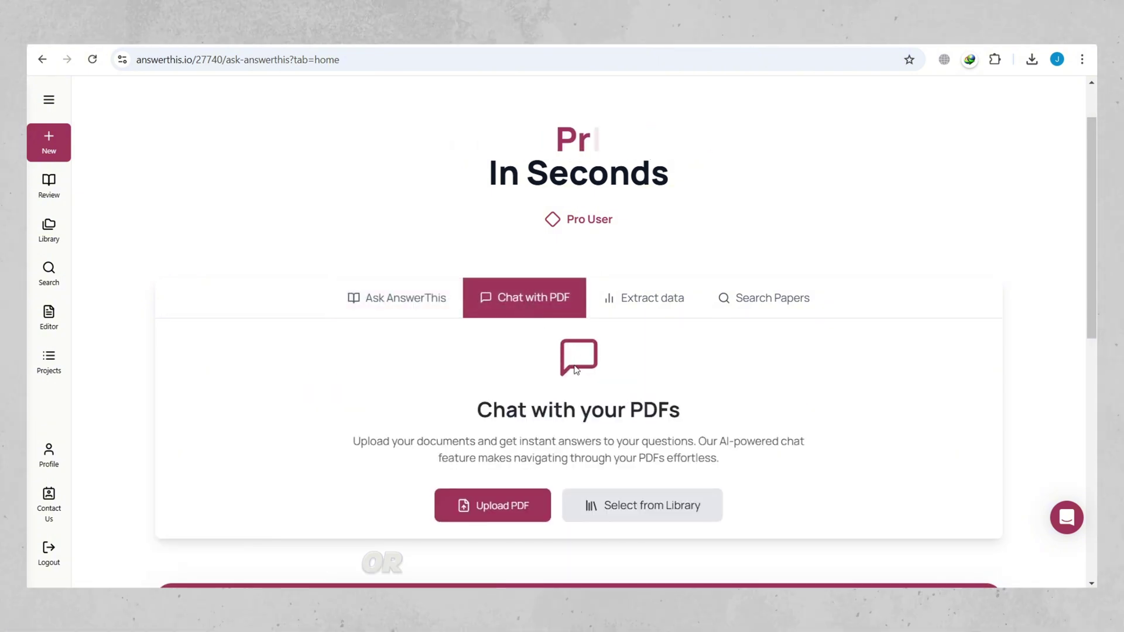
{"action": "scroll", "coordinate": [570, 378], "scroll_direction": "down", "scroll_amount": 1}
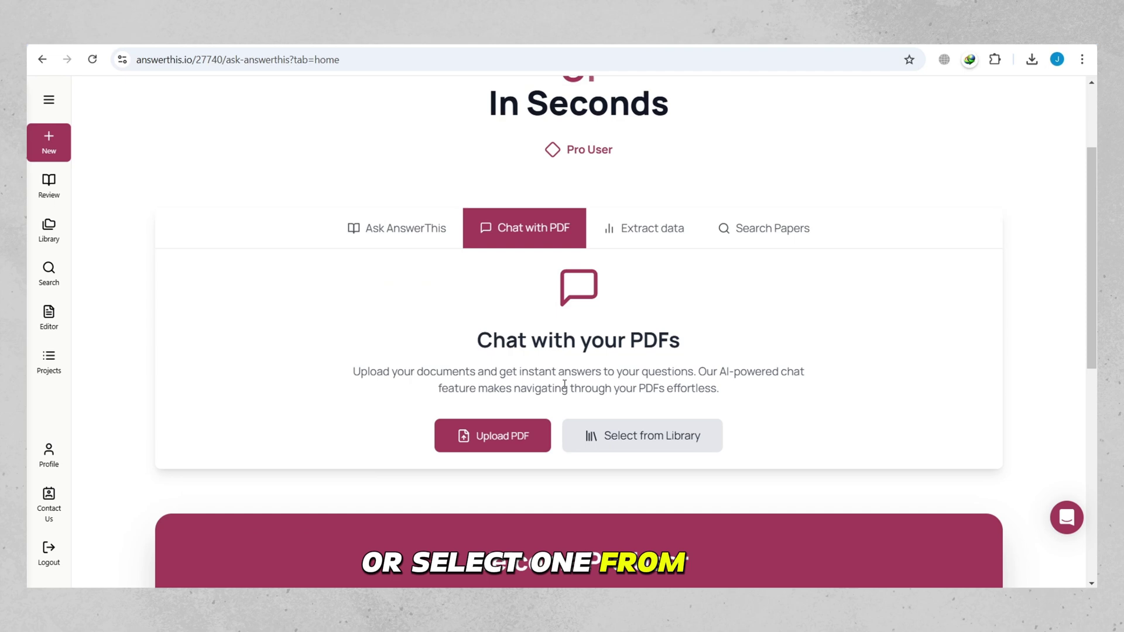
{"action": "left_click", "coordinate": [548, 435]}
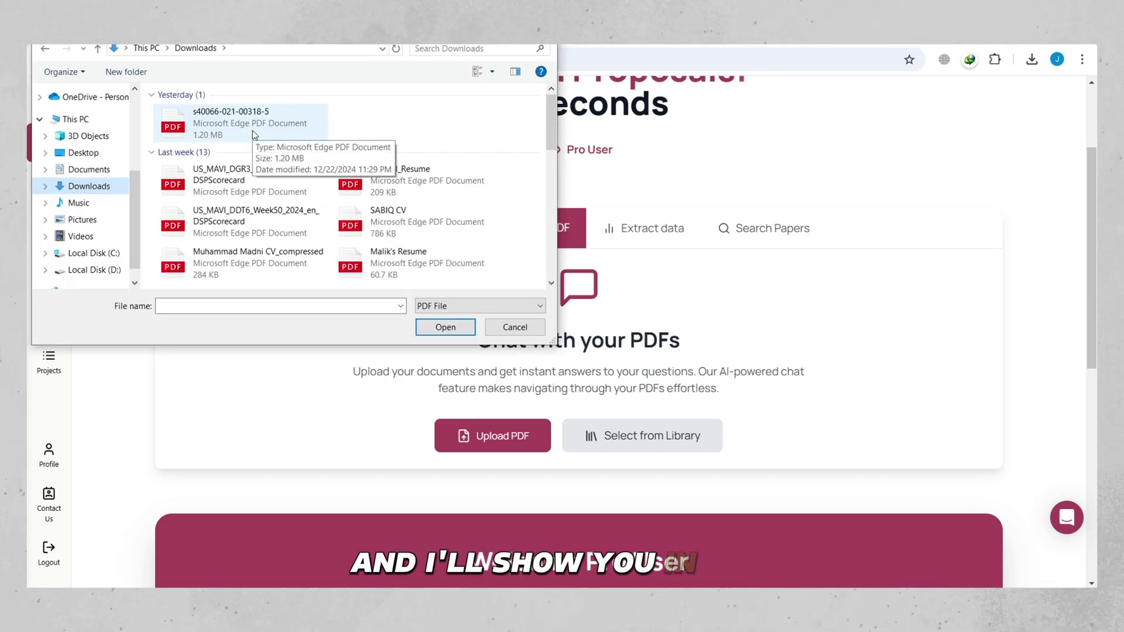
{"action": "double_click", "coordinate": [254, 136]}
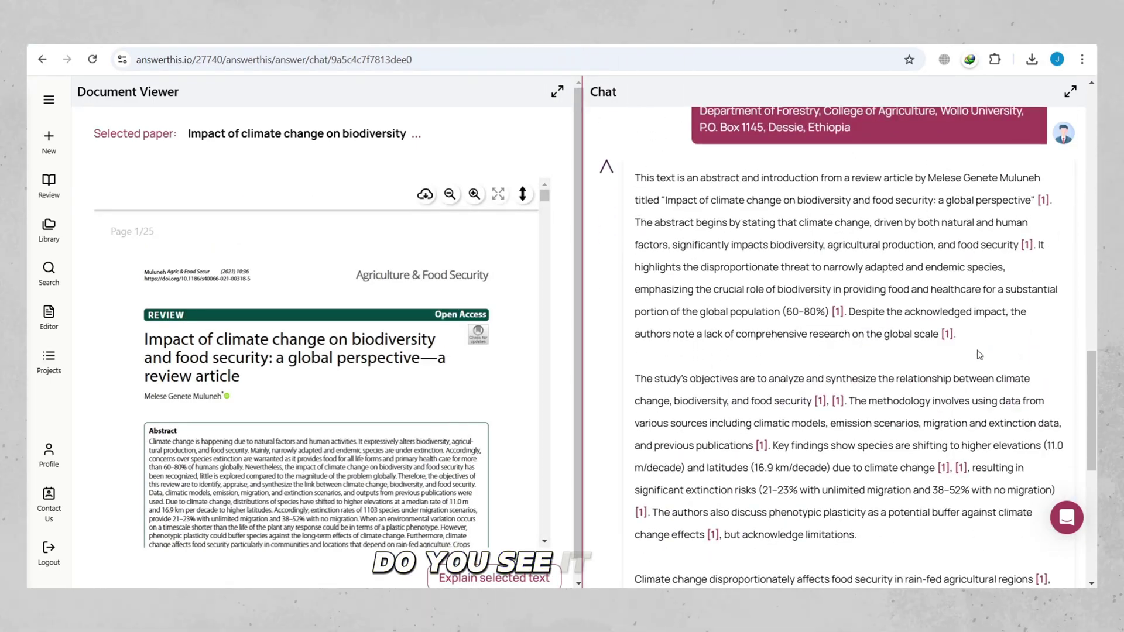
{"action": "scroll", "coordinate": [980, 355], "scroll_direction": "down", "scroll_amount": 8}
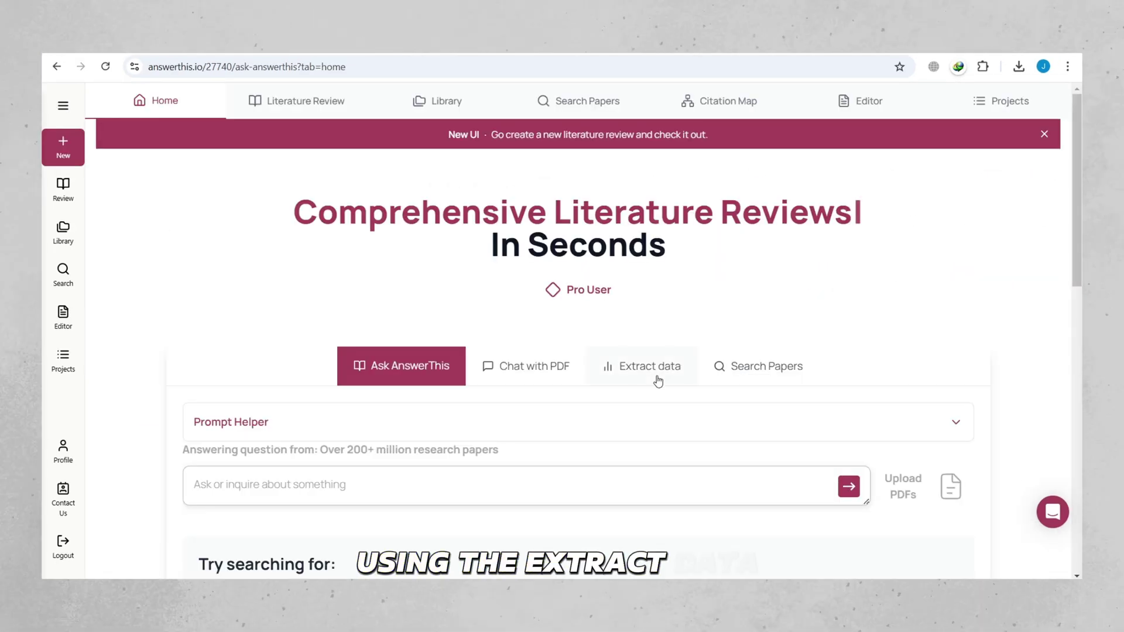
- Switch to the Extract data from PDFs panel on the home page
{"action": "left_click", "coordinate": [653, 369]}
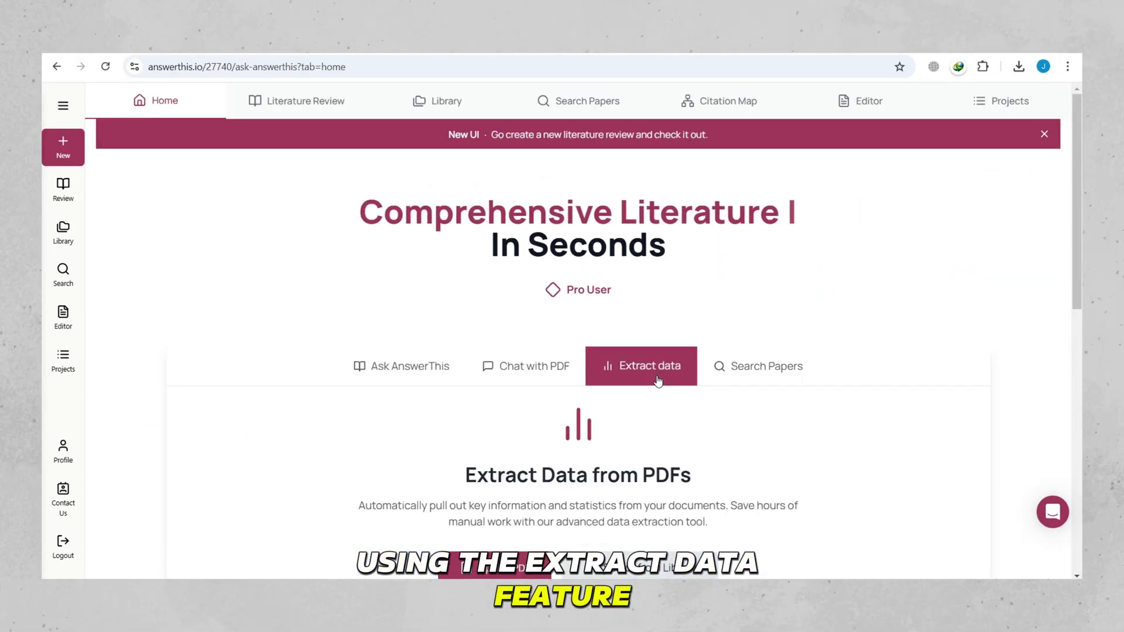
{"action": "scroll", "coordinate": [656, 383], "scroll_direction": "down", "scroll_amount": 3}
{"action": "scroll", "coordinate": [653, 384], "scroll_direction": "up", "scroll_amount": 1}
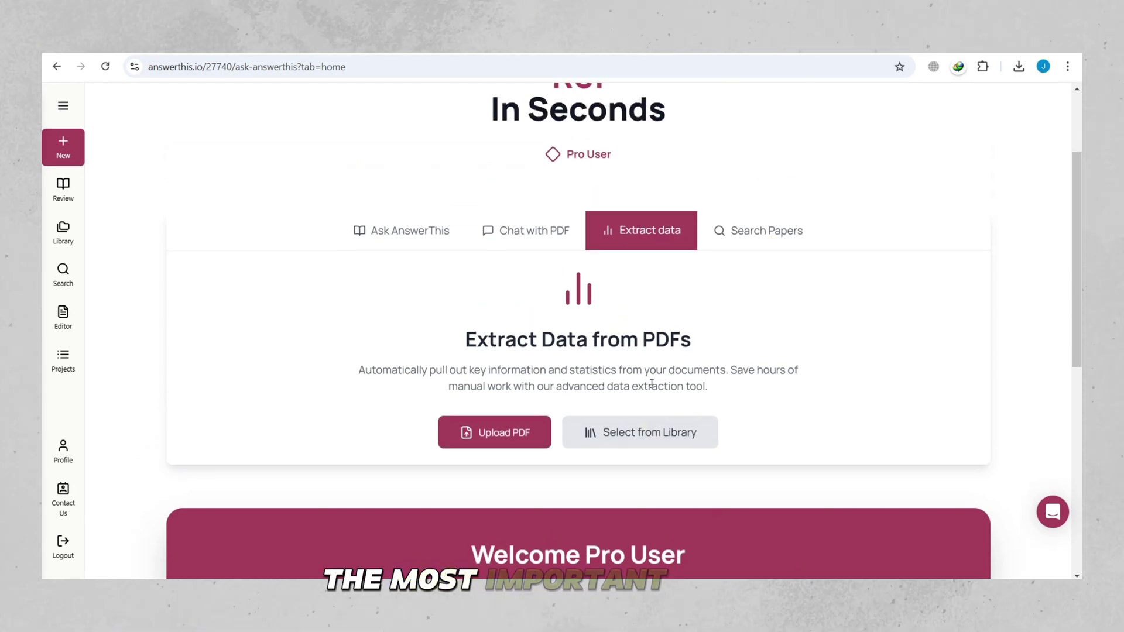
- Pick the climate change, biodiversity and food security paper from the library and scroll its PDF
{"action": "left_click", "coordinate": [654, 432]}
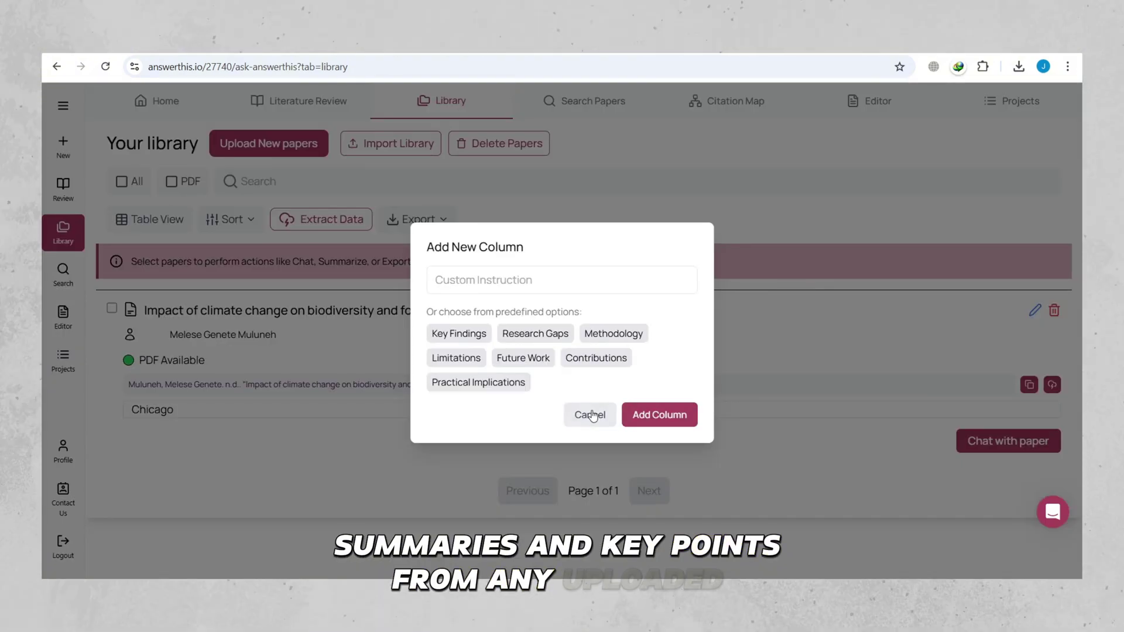
{"action": "left_click", "coordinate": [593, 411]}
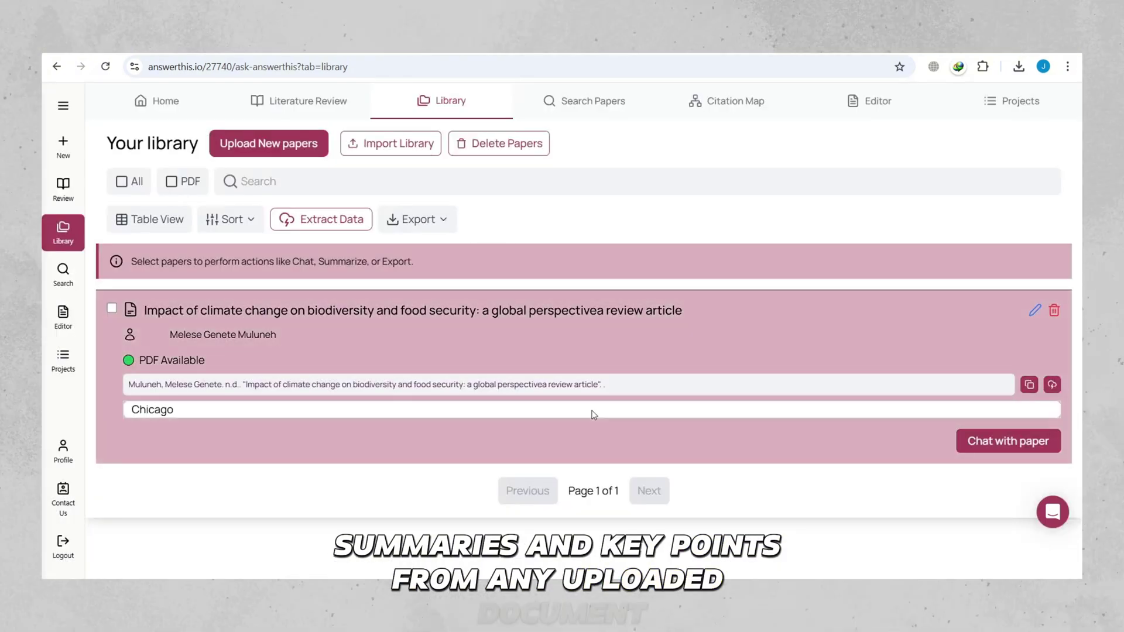
{"action": "left_click", "coordinate": [552, 311]}
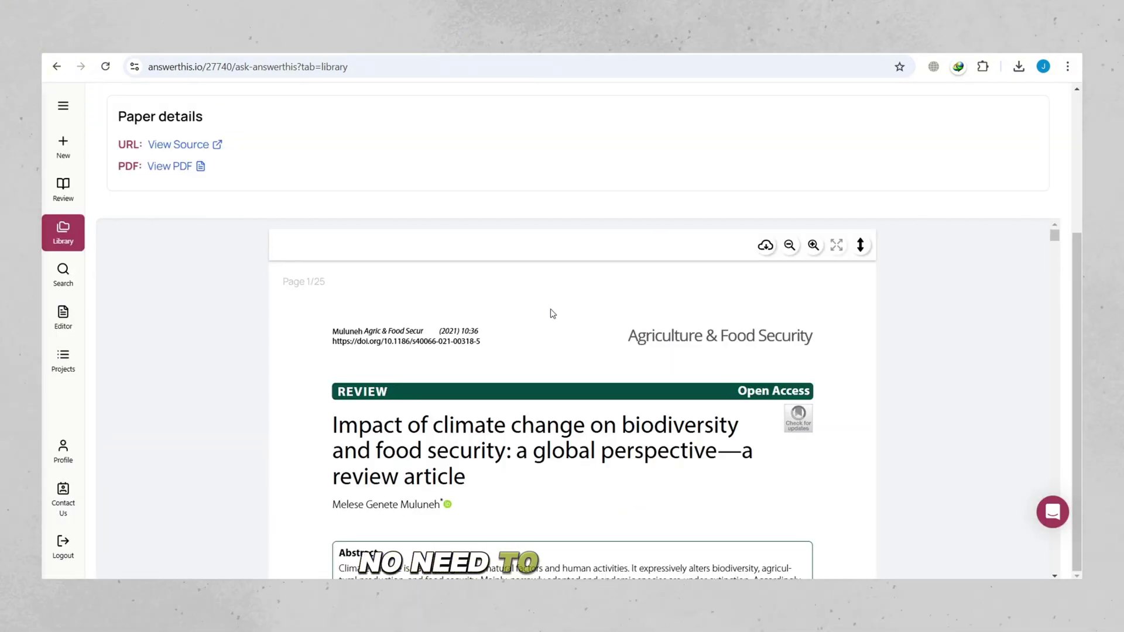
{"action": "scroll", "coordinate": [552, 314], "scroll_direction": "down", "scroll_amount": 15}
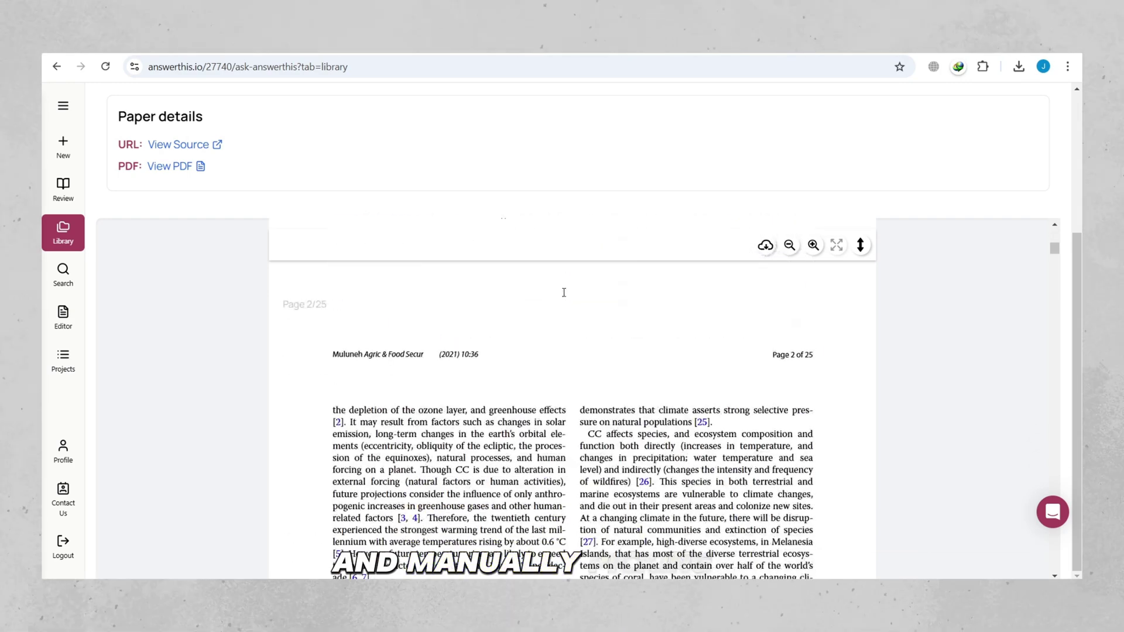
{"action": "scroll", "coordinate": [564, 292], "scroll_direction": "down", "scroll_amount": 3}
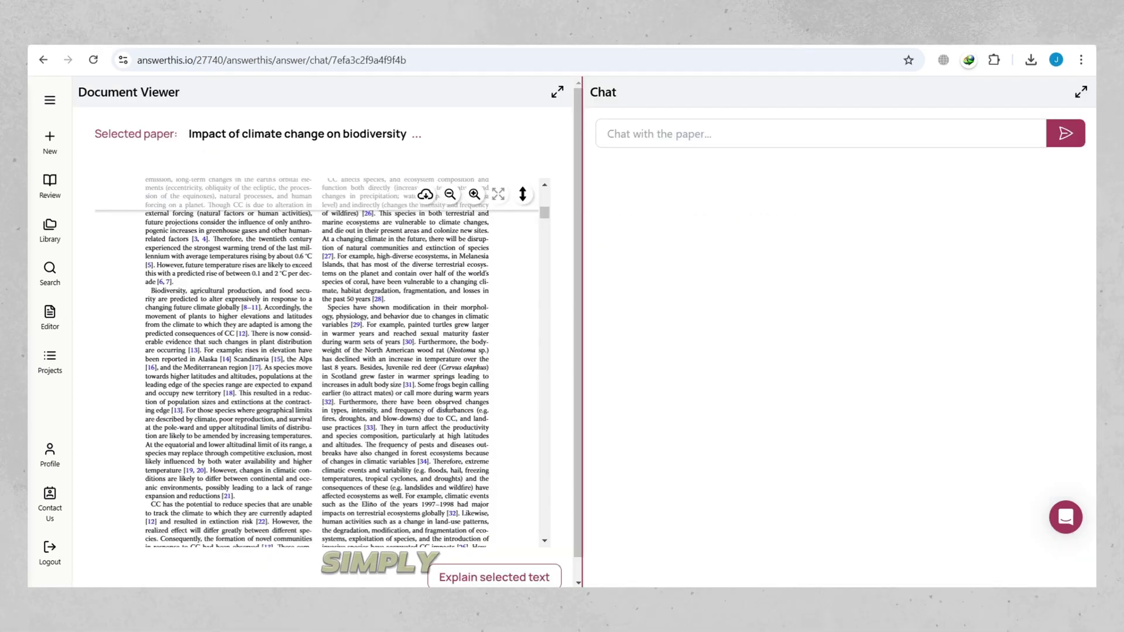
- Ask the paper to summarize the statistics and key points, then highlight 2060 in the answer
{"action": "scroll", "coordinate": [281, 317], "scroll_direction": "up", "scroll_amount": 2}
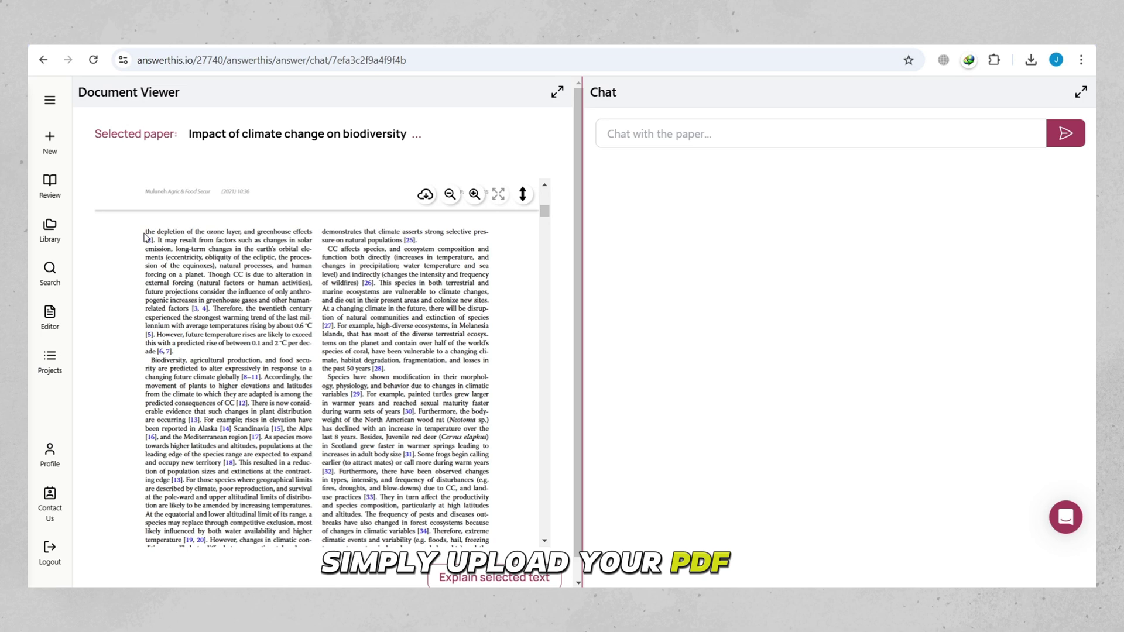
{"action": "scroll", "coordinate": [281, 351], "scroll_direction": "down", "scroll_amount": 2}
{"action": "left_click", "coordinate": [703, 134]}
{"action": "type", "text": "summarize the statistics and key points"}
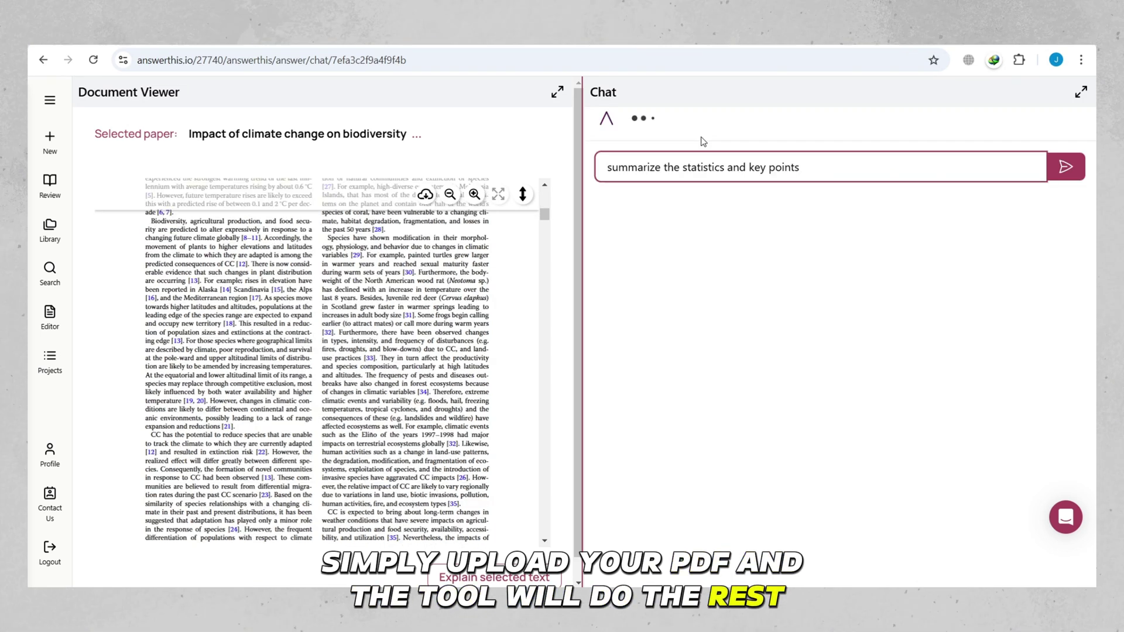
{"action": "key", "text": "Return"}
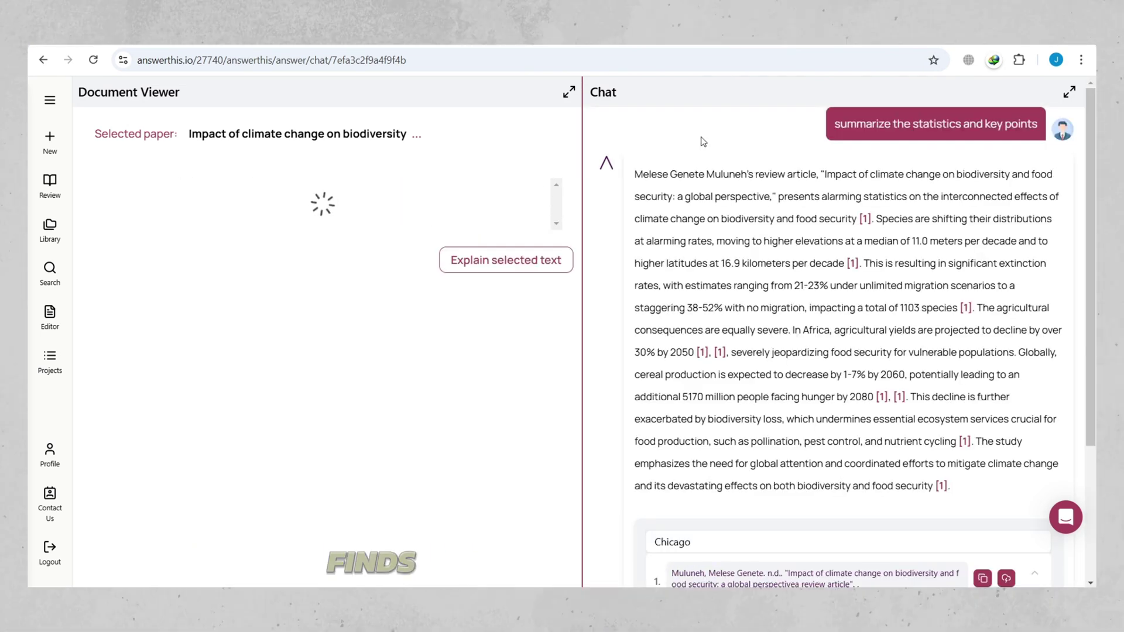
{"action": "scroll", "coordinate": [854, 260], "scroll_direction": "down", "scroll_amount": 1}
{"action": "left_click_drag", "start_coordinate": [883, 309], "coordinate": [902, 305]}
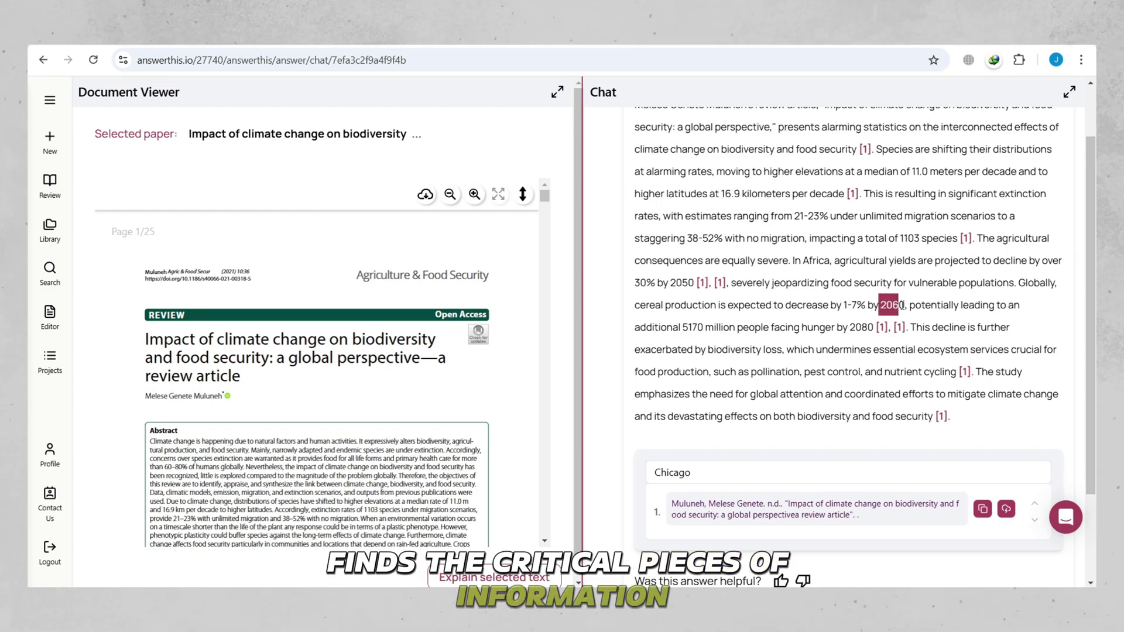
{"action": "scroll", "coordinate": [906, 305], "scroll_direction": "up", "scroll_amount": 1}
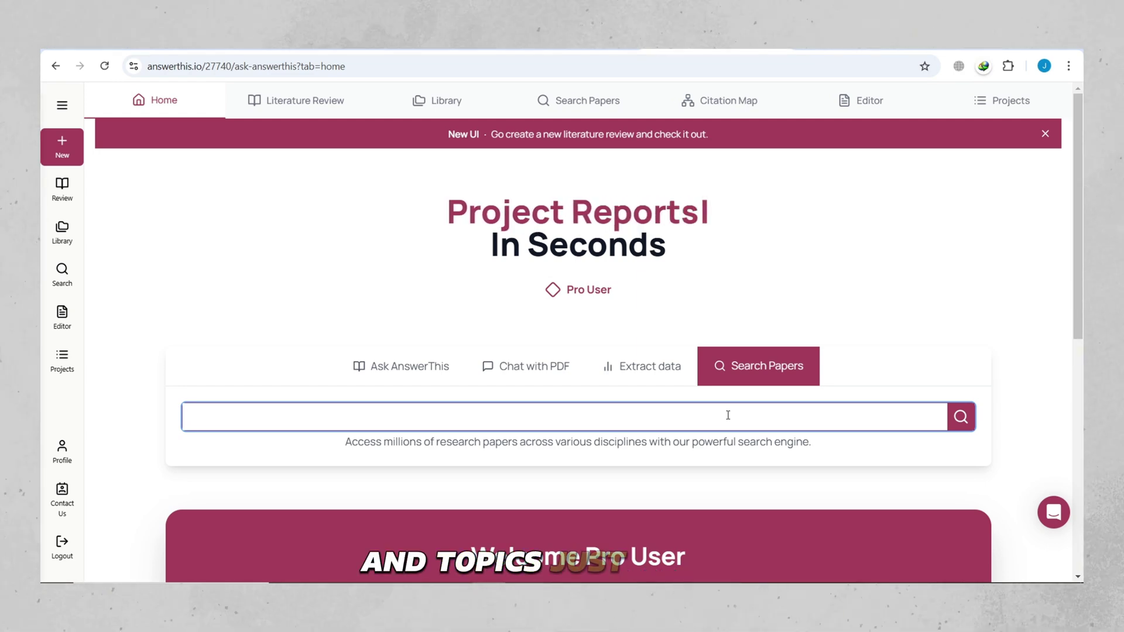
- Type the query 'How does social media affect college choices' into Search Papers
{"action": "type", "text": "ow doe"}
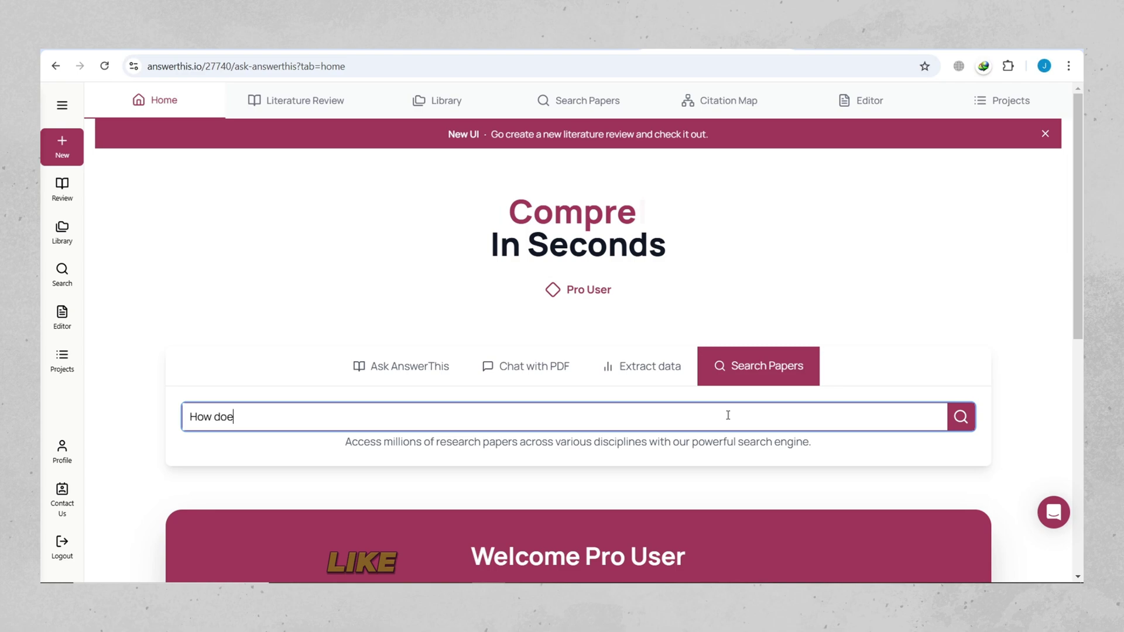
{"action": "type", "text": "s social media affect"}
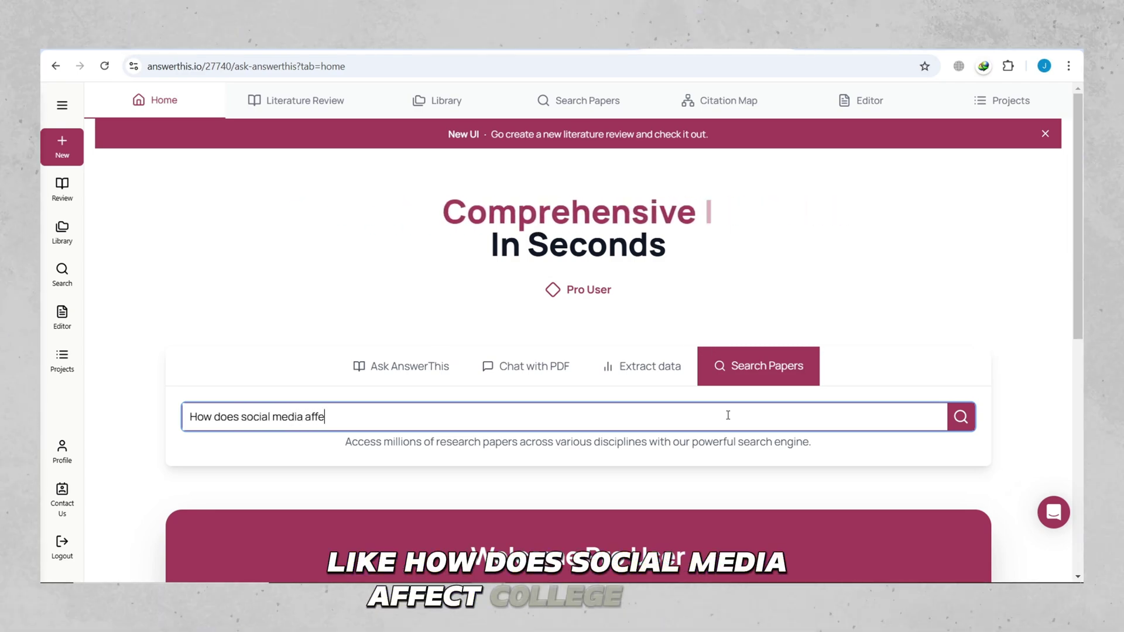
{"action": "type", "text": " college choices"}
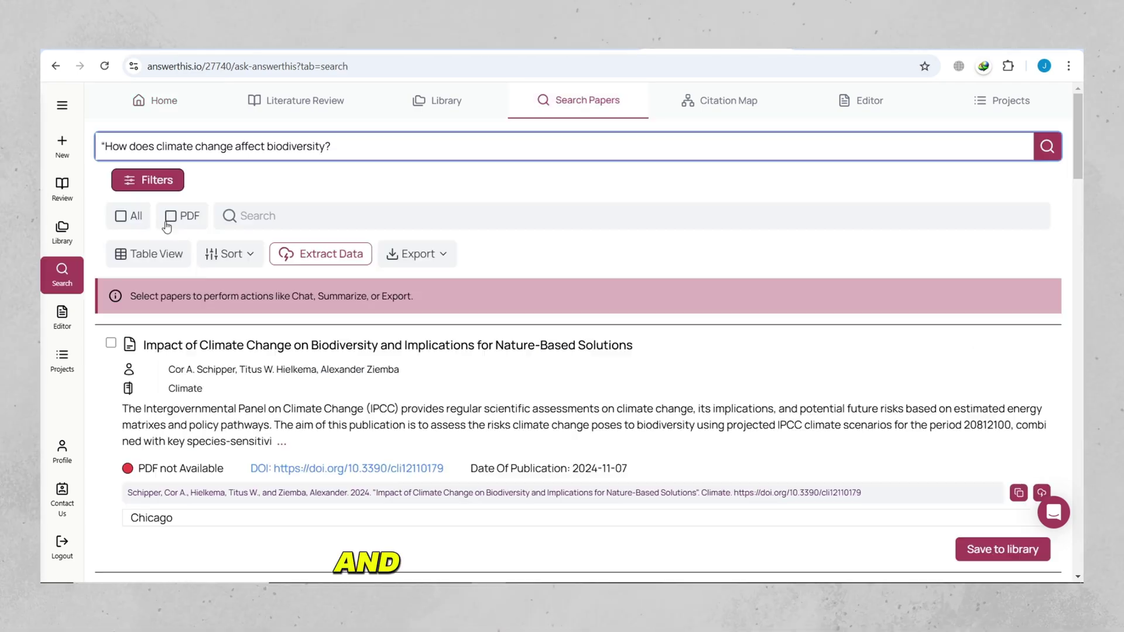
- Set Minimum Citations to 5, set a publication end date, and resubmit the climate-biodiversity search
{"action": "left_click", "coordinate": [138, 183]}
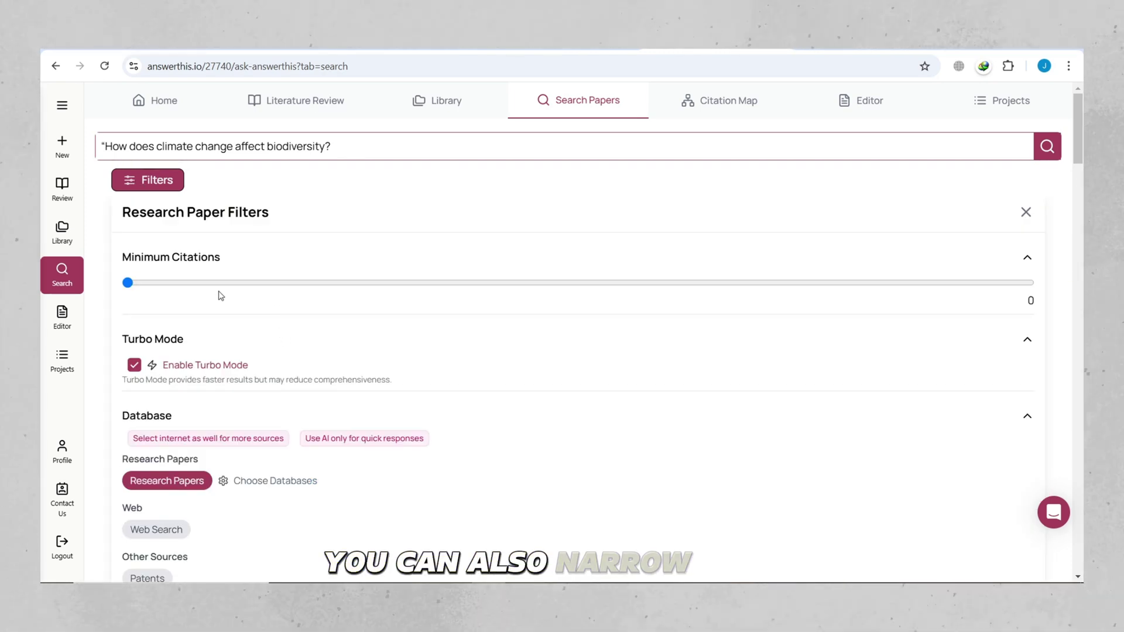
{"action": "left_click_drag", "start_coordinate": [223, 286], "coordinate": [354, 296]}
{"action": "scroll", "coordinate": [366, 320], "scroll_direction": "down", "scroll_amount": 2}
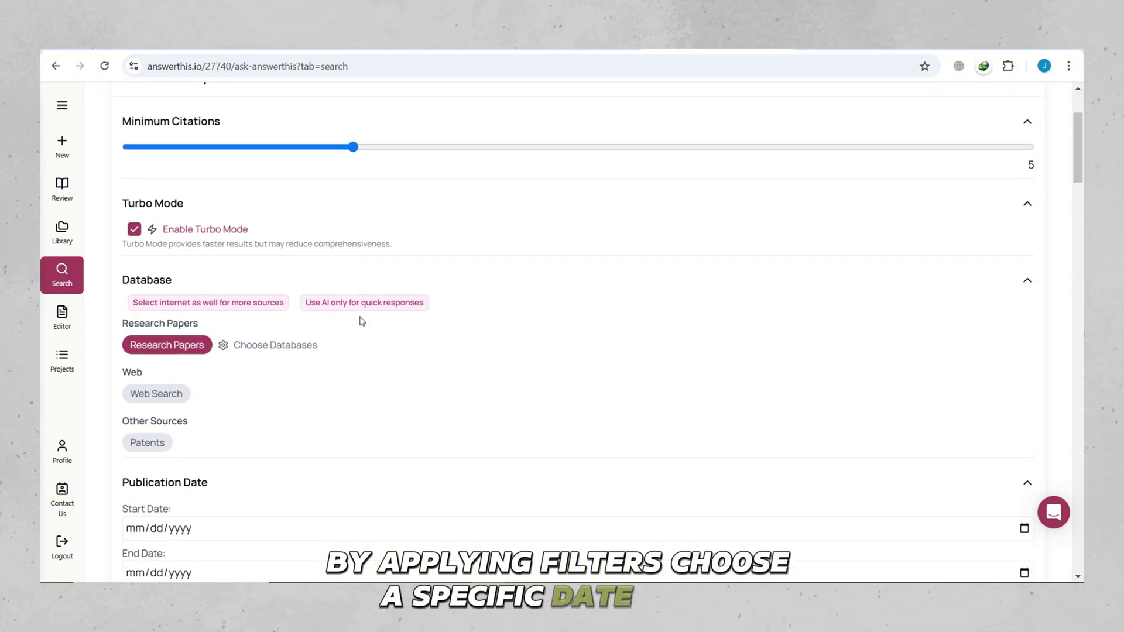
{"action": "scroll", "coordinate": [362, 322], "scroll_direction": "down", "scroll_amount": 3}
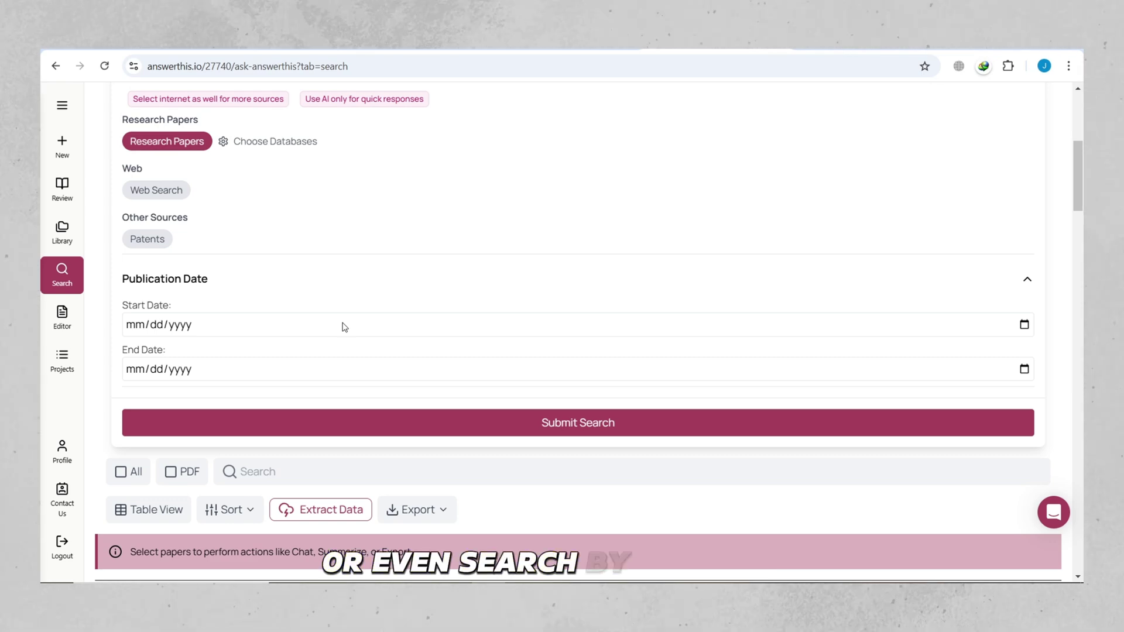
{"action": "left_click", "coordinate": [318, 368]}
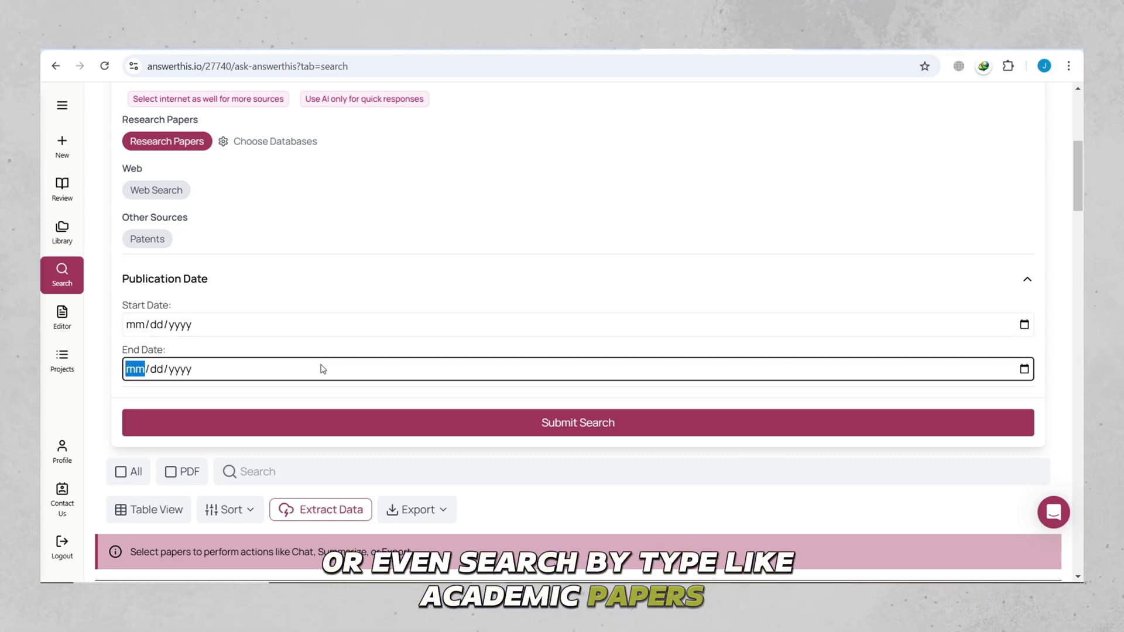
{"action": "left_click", "coordinate": [332, 417]}
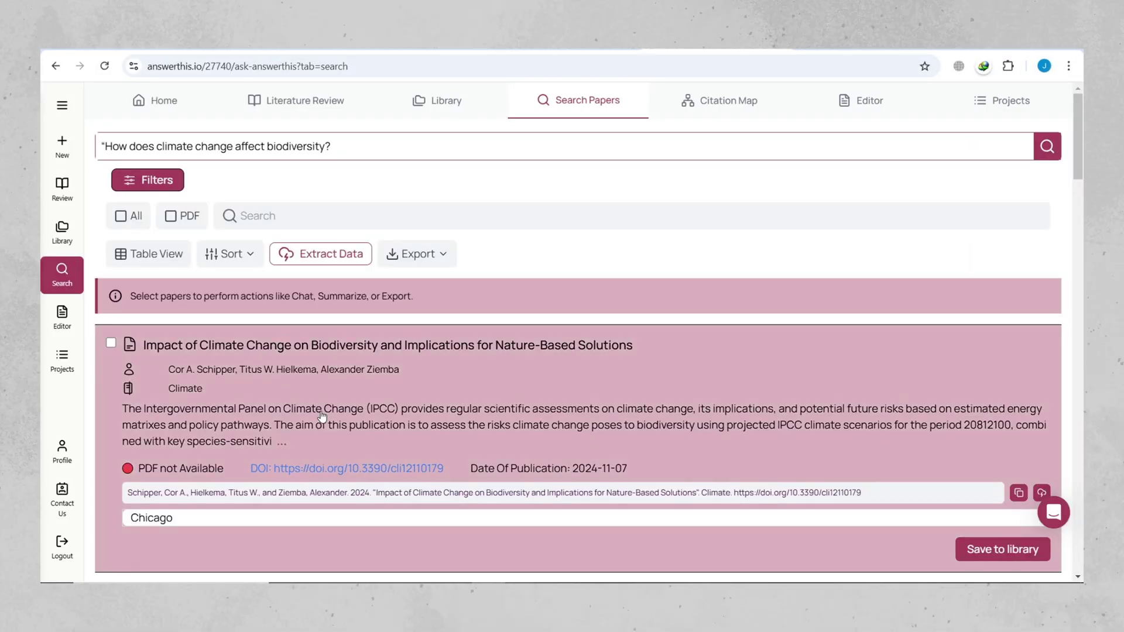
{"action": "scroll", "coordinate": [322, 416], "scroll_direction": "down", "scroll_amount": 1}
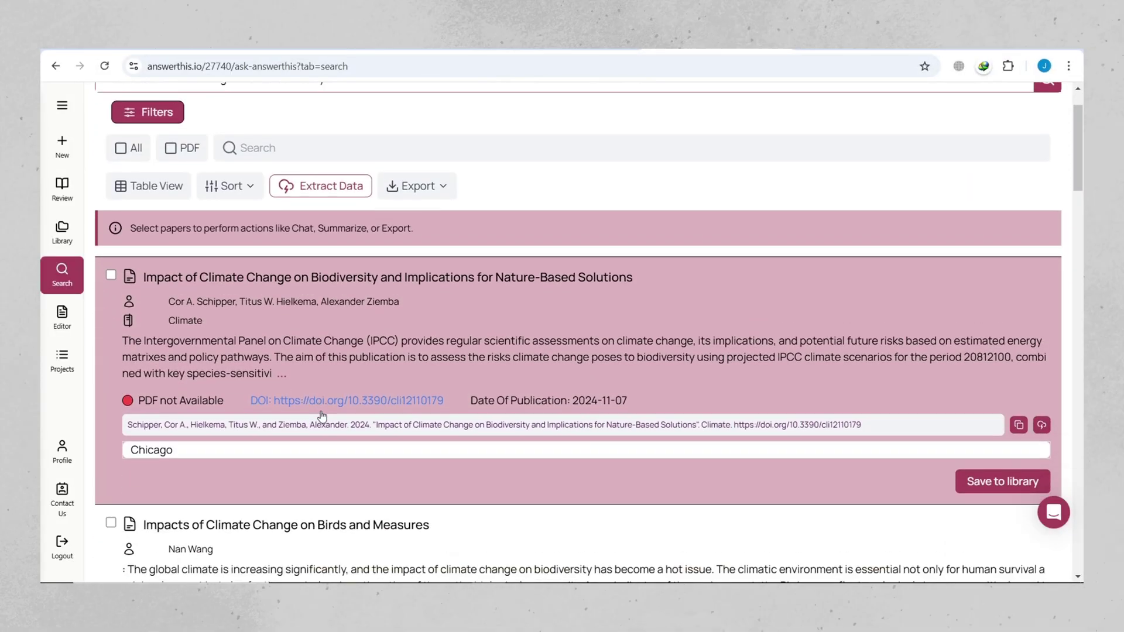
{"action": "scroll", "coordinate": [635, 345], "scroll_direction": "down", "scroll_amount": 5}
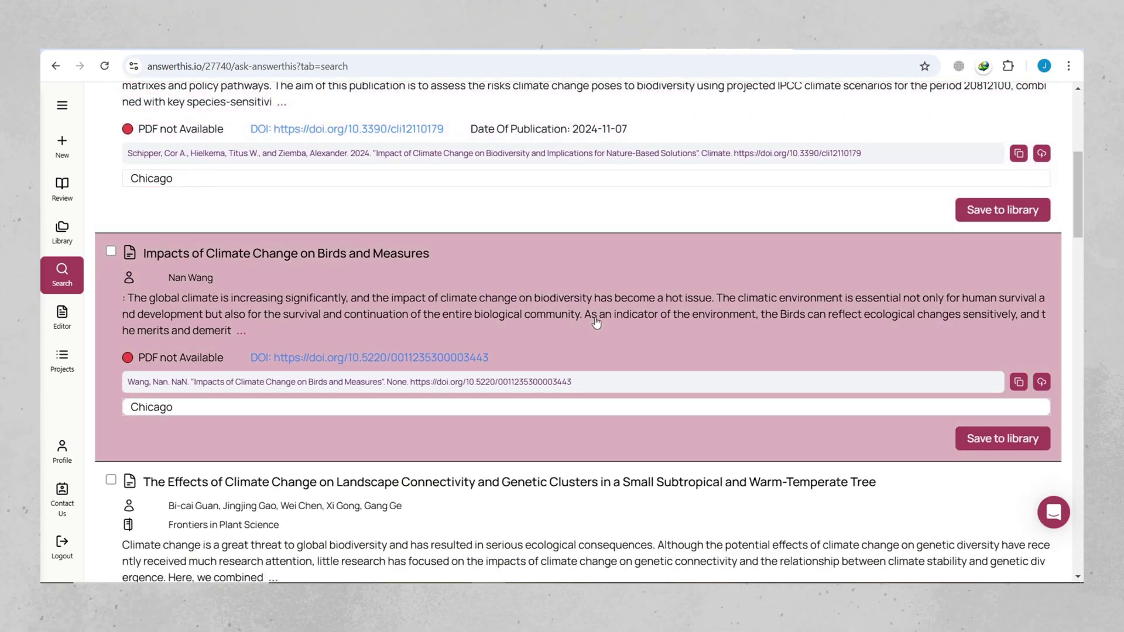
{"action": "scroll", "coordinate": [596, 324], "scroll_direction": "down", "scroll_amount": 2}
{"action": "scroll", "coordinate": [596, 326], "scroll_direction": "down", "scroll_amount": 1}
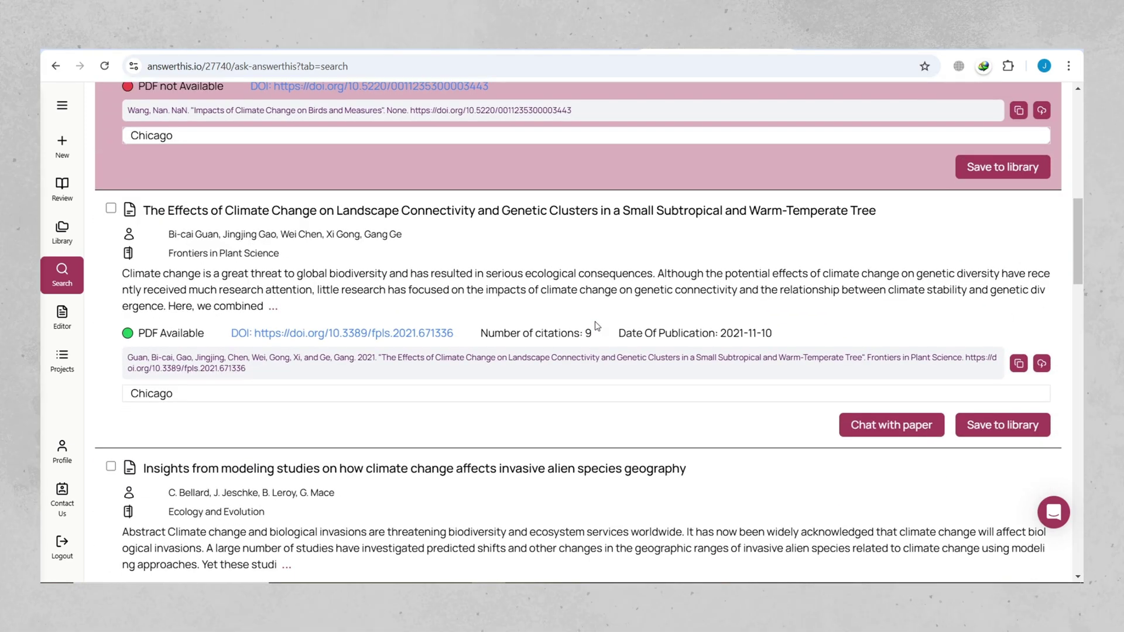
{"action": "scroll", "coordinate": [594, 322], "scroll_direction": "down", "scroll_amount": 4}
{"action": "scroll", "coordinate": [595, 321], "scroll_direction": "down", "scroll_amount": 1}
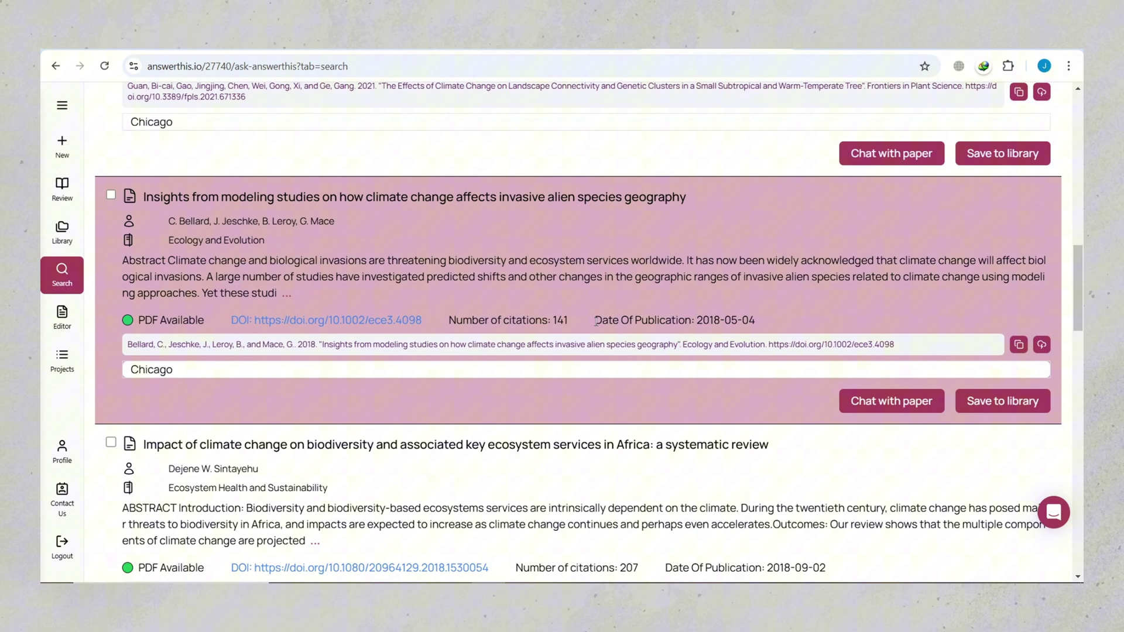
{"action": "scroll", "coordinate": [596, 321], "scroll_direction": "down", "scroll_amount": 4}
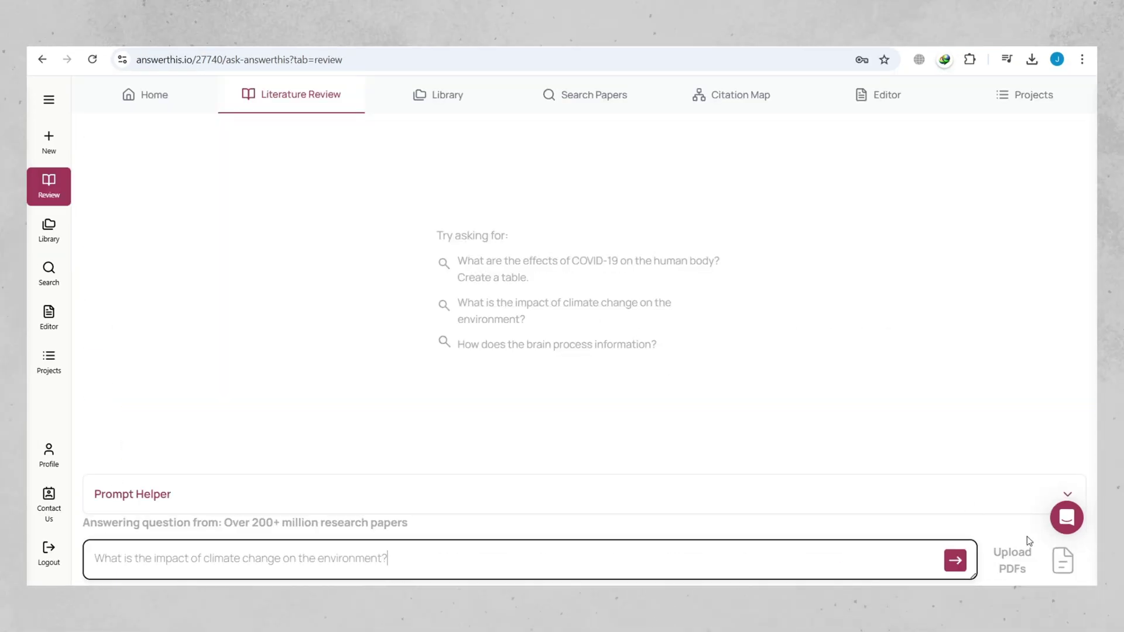
- Enable 'double-checking of citations' in Research Paper Filters and run the climate-change literature review
{"action": "left_click", "coordinate": [955, 561]}
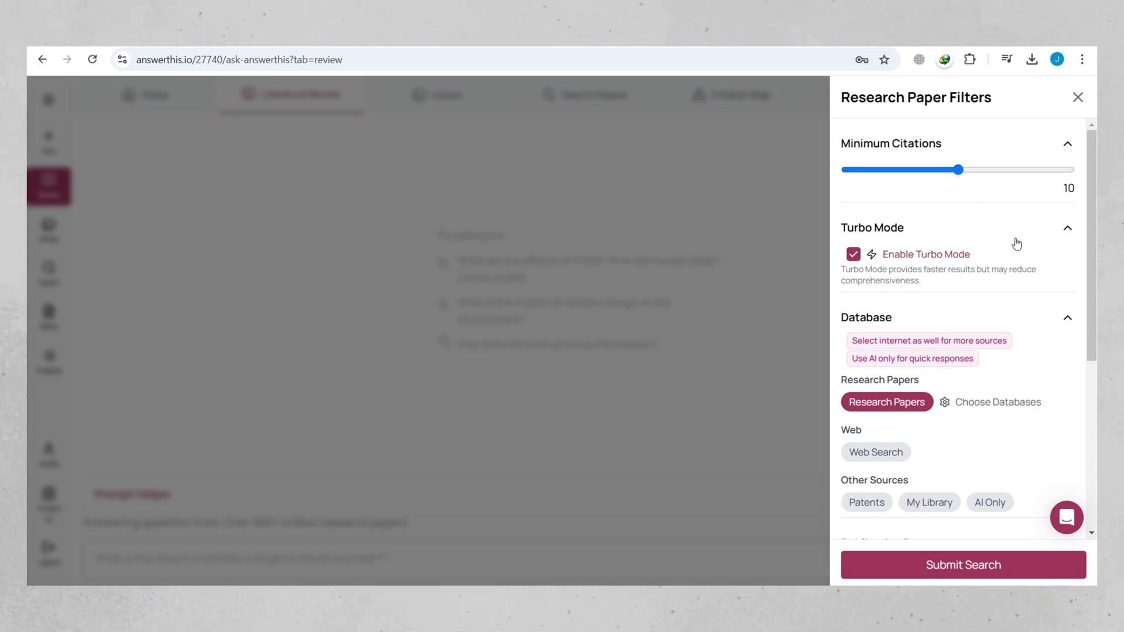
{"action": "scroll", "coordinate": [1017, 243], "scroll_direction": "down", "scroll_amount": 5}
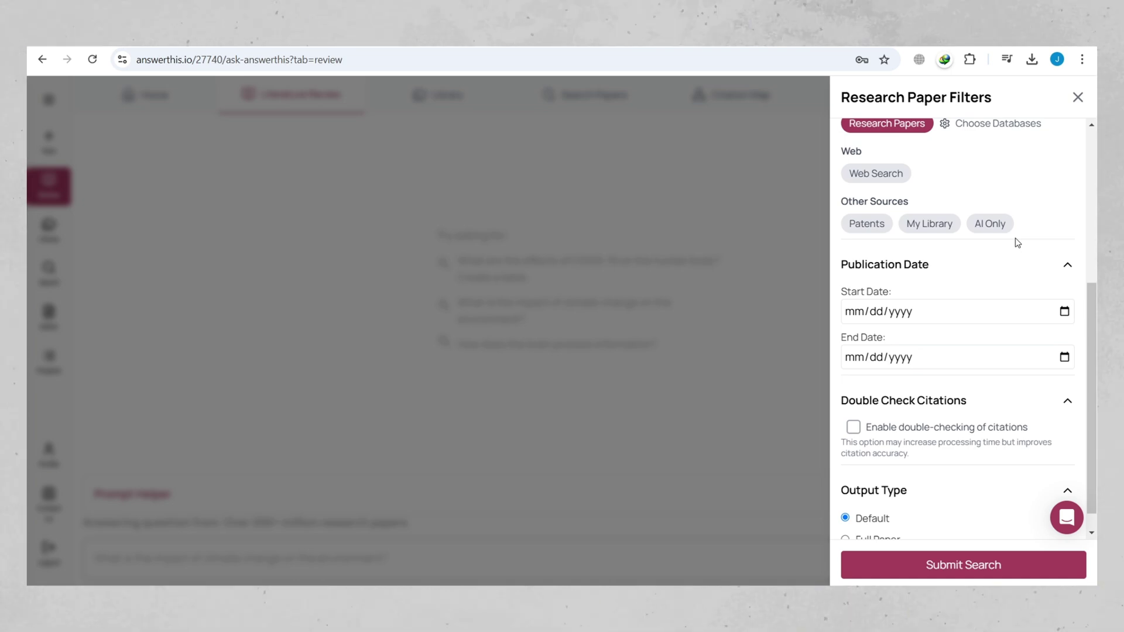
{"action": "scroll", "coordinate": [1015, 238], "scroll_direction": "up", "scroll_amount": 1}
{"action": "scroll", "coordinate": [1015, 242], "scroll_direction": "down", "scroll_amount": 2}
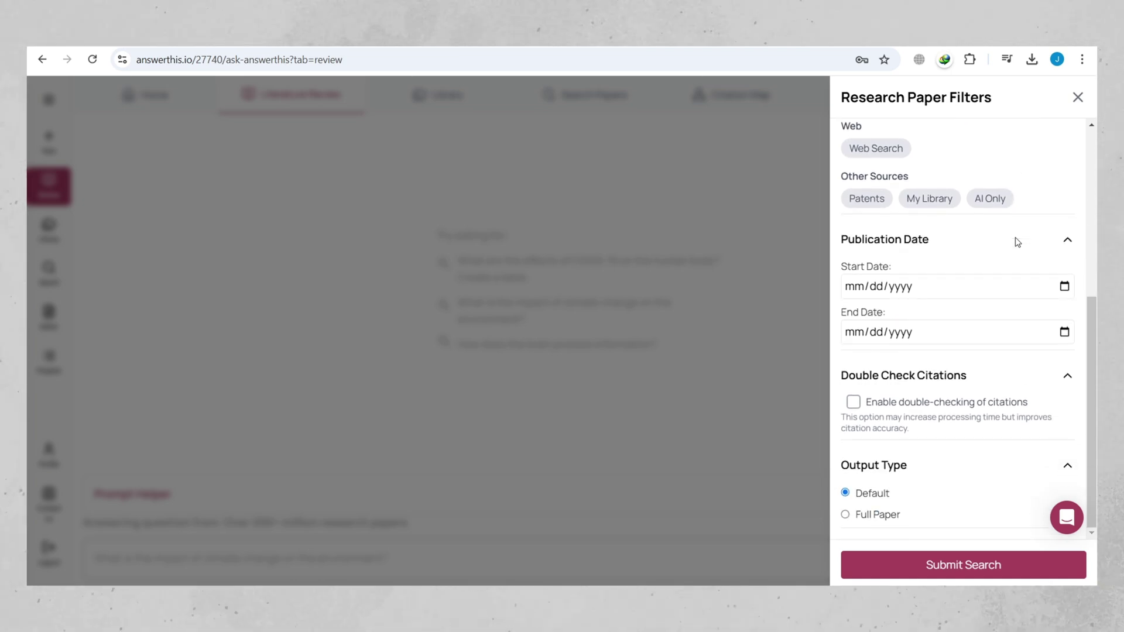
{"action": "left_click", "coordinate": [855, 405]}
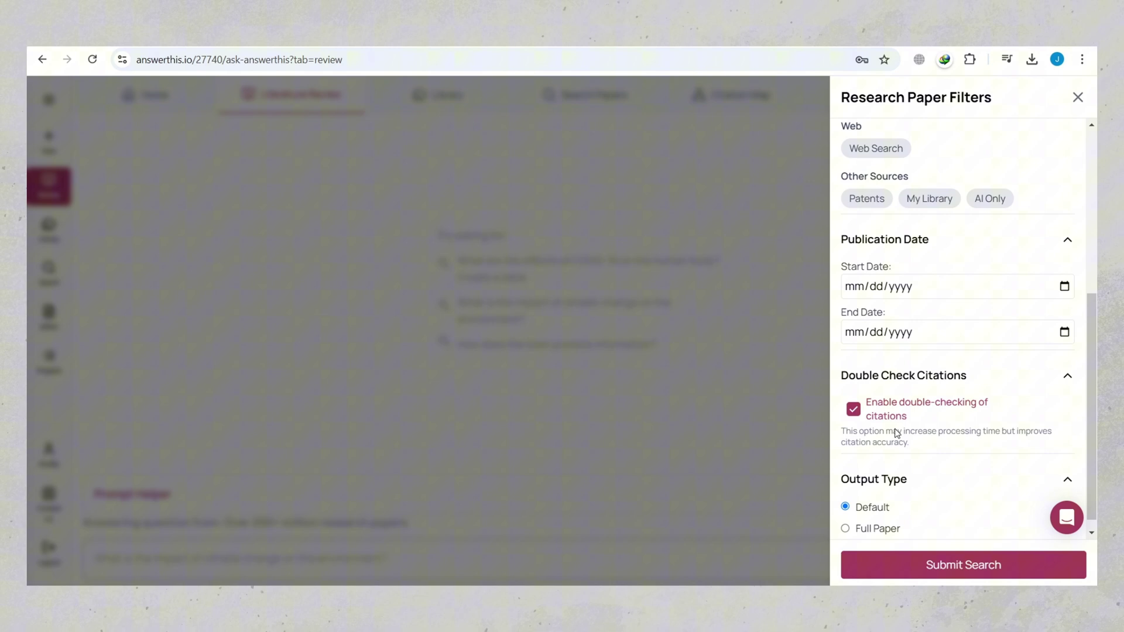
{"action": "scroll", "coordinate": [988, 429], "scroll_direction": "down", "scroll_amount": 1}
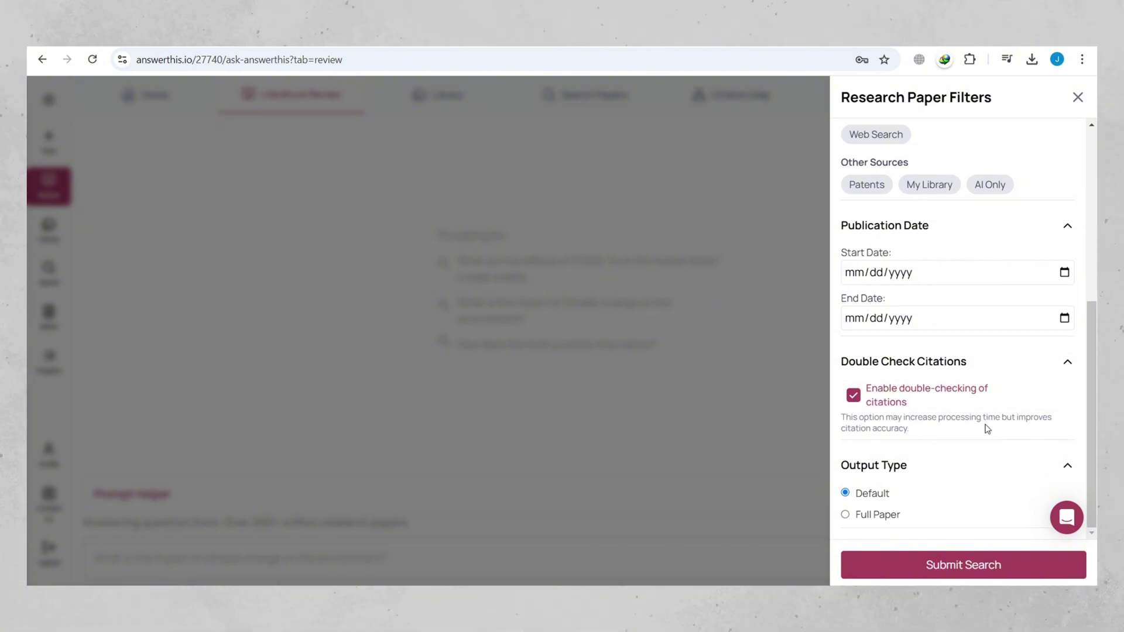
{"action": "left_click", "coordinate": [979, 571]}
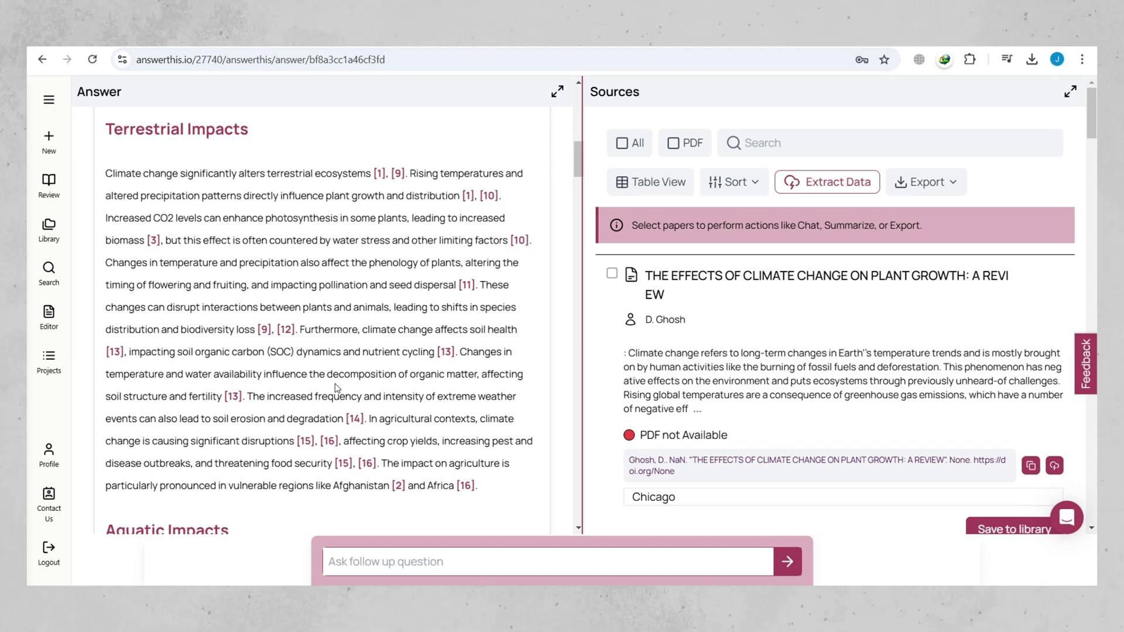
- Sort the review's sources by citations and refine the Melting Himalayas paper's citation
{"action": "left_click", "coordinate": [719, 187]}
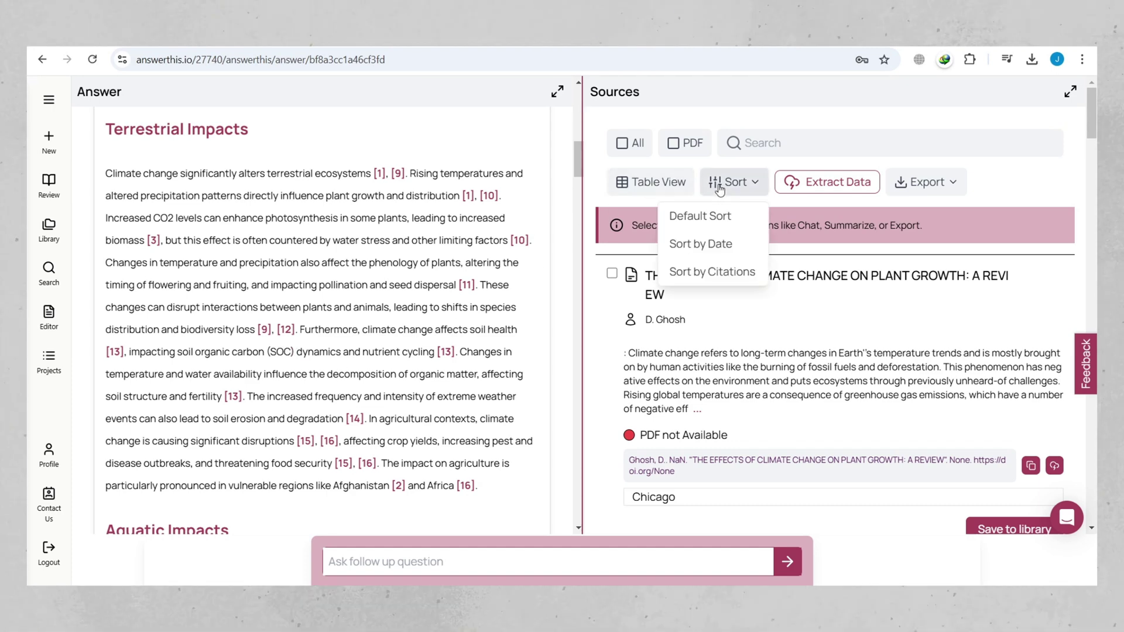
{"action": "left_click", "coordinate": [711, 272]}
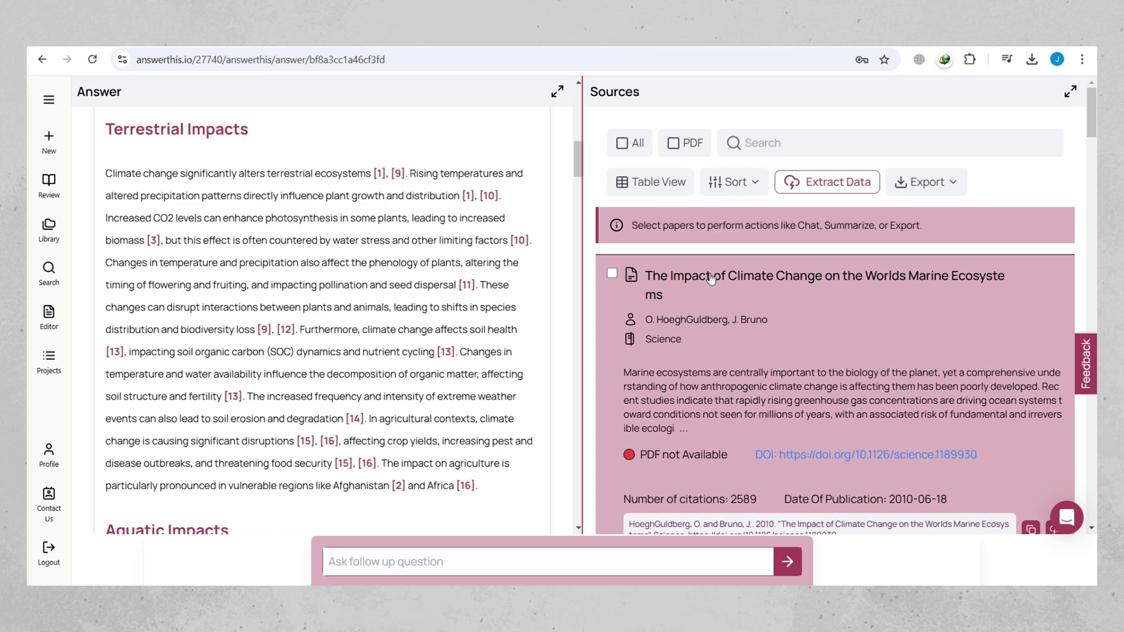
{"action": "scroll", "coordinate": [769, 362], "scroll_direction": "down", "scroll_amount": 5}
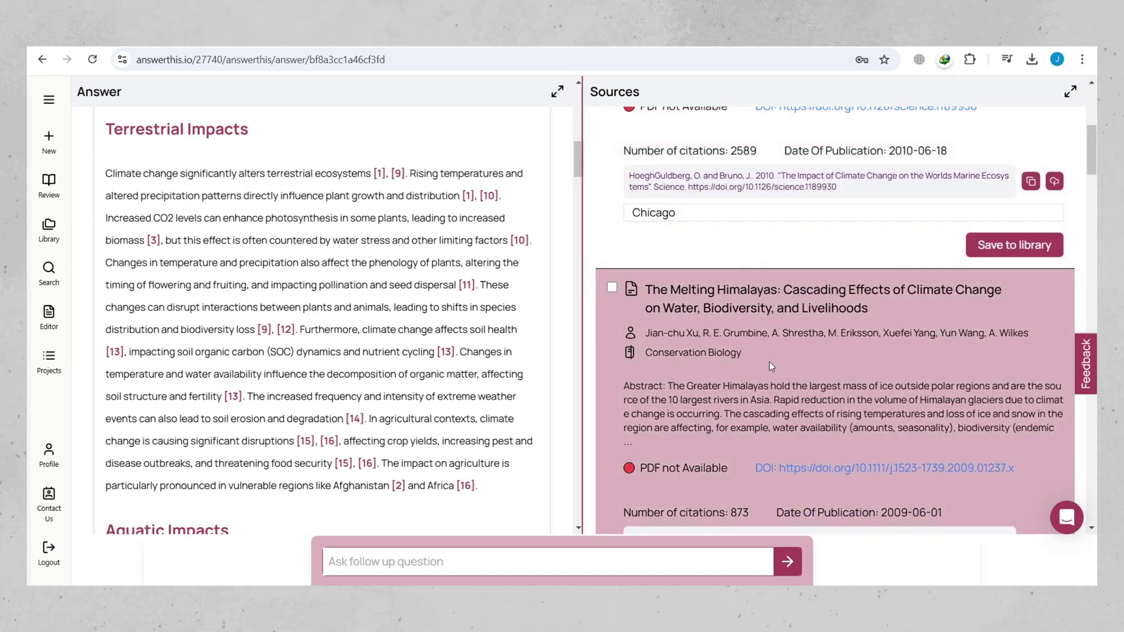
{"action": "scroll", "coordinate": [769, 361], "scroll_direction": "down", "scroll_amount": 1}
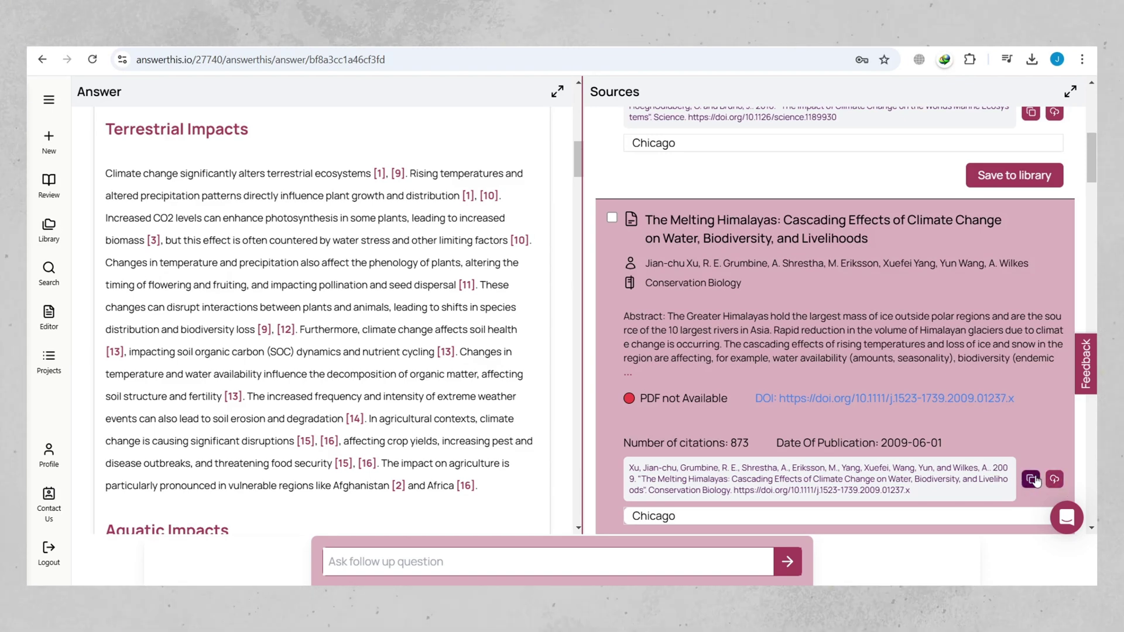
{"action": "left_click", "coordinate": [1054, 479]}
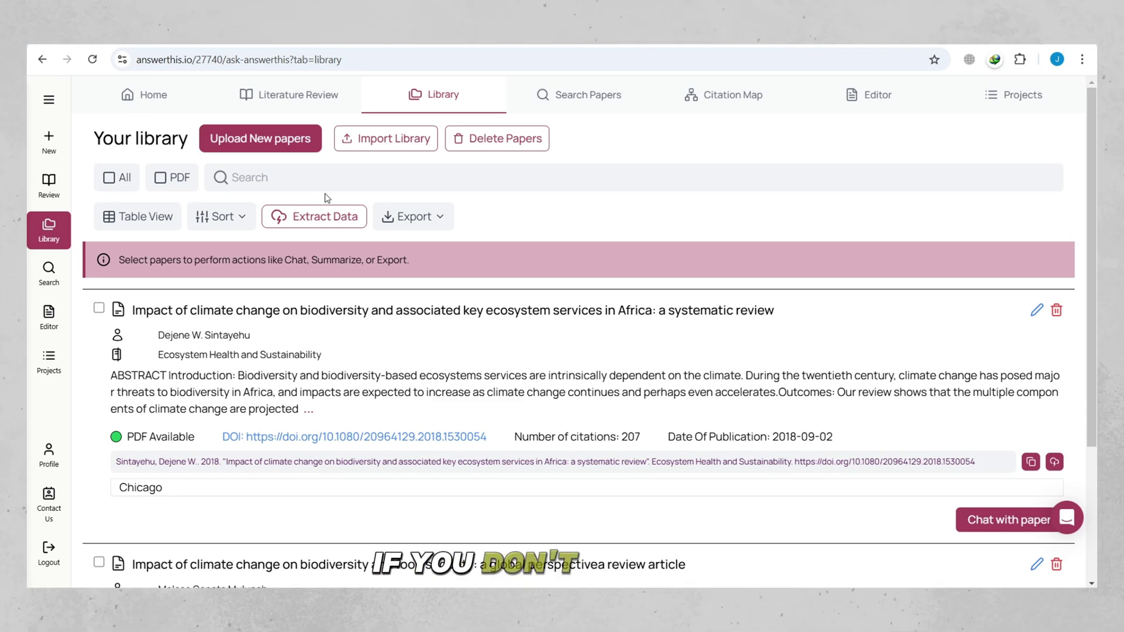
{"action": "left_click", "coordinate": [277, 140]}
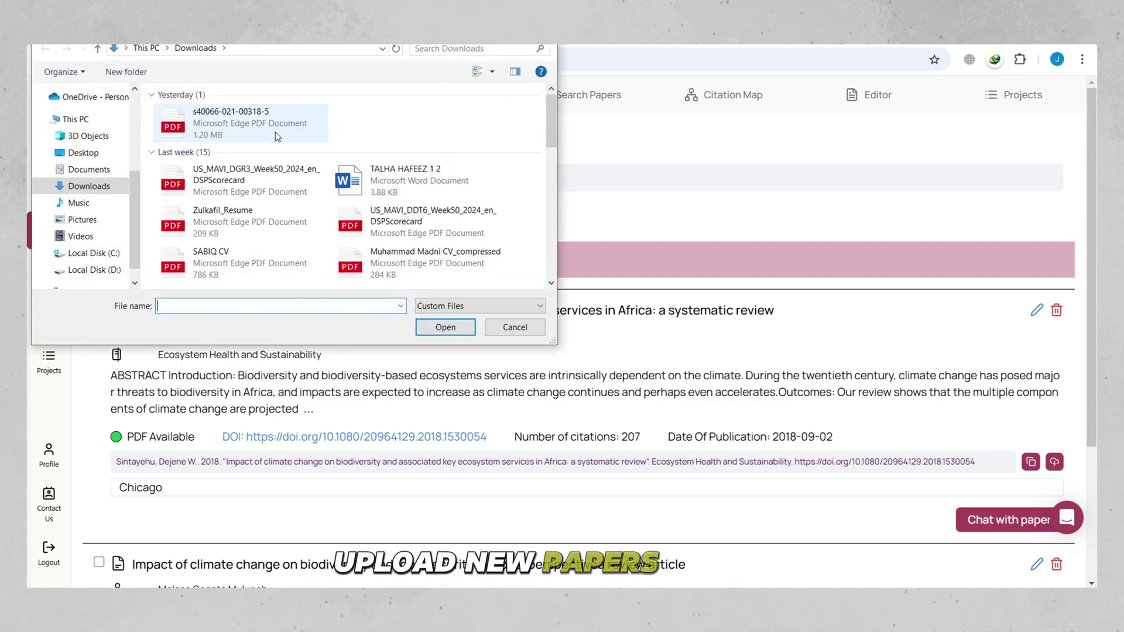
{"action": "double_click", "coordinate": [279, 127]}
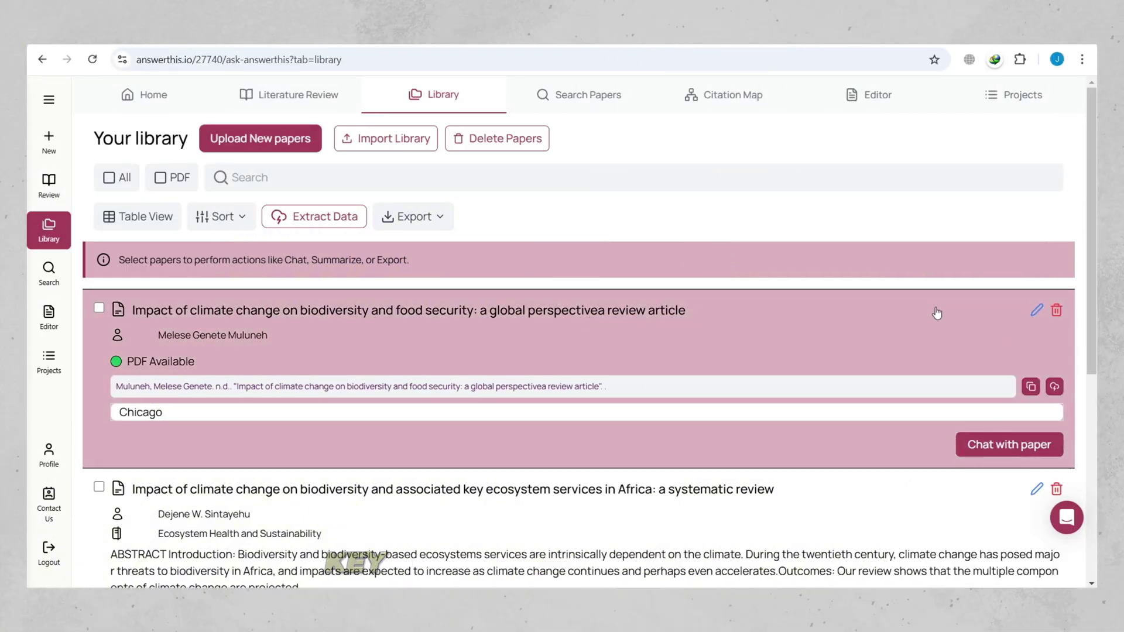
{"action": "scroll", "coordinate": [937, 315], "scroll_direction": "down", "scroll_amount": 1}
{"action": "scroll", "coordinate": [937, 315], "scroll_direction": "down", "scroll_amount": 2}
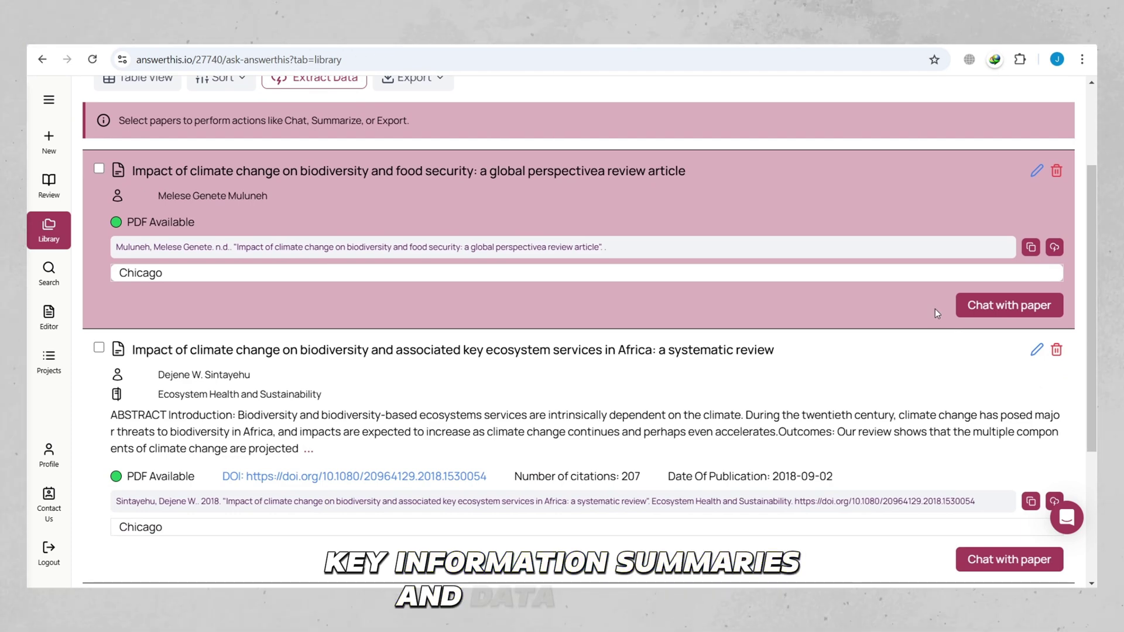
{"action": "scroll", "coordinate": [936, 308], "scroll_direction": "down", "scroll_amount": 3}
{"action": "scroll", "coordinate": [932, 312], "scroll_direction": "up", "scroll_amount": 5}
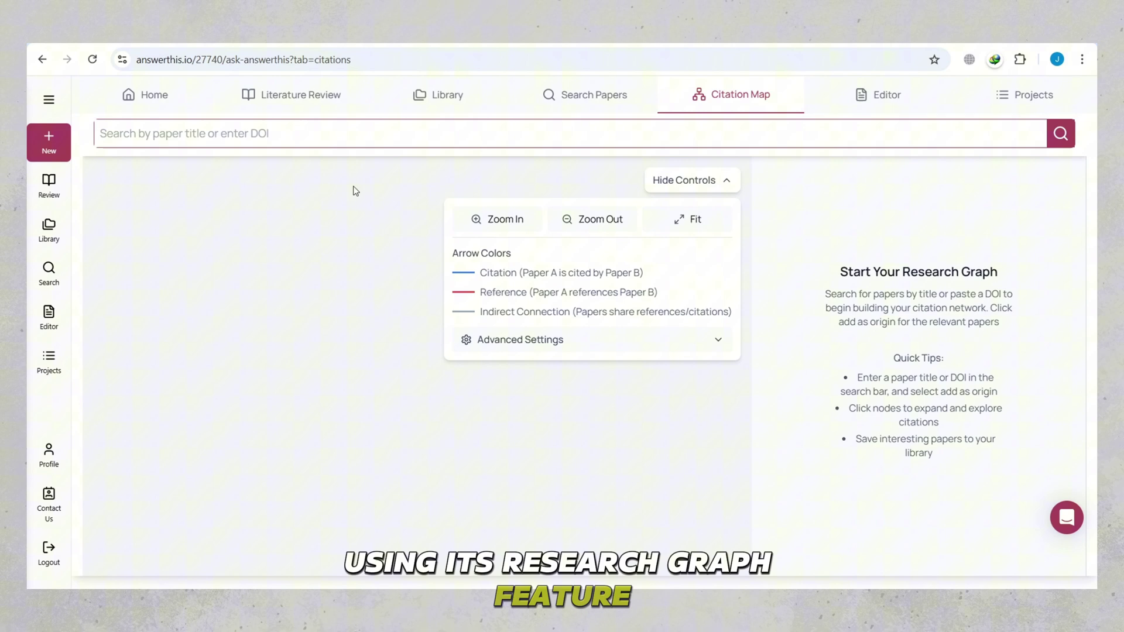
- Search Citation Map for the COVID-19 question without 'Create a table.', setting the lockdown smoking paper as origin
{"action": "left_click", "coordinate": [447, 134]}
{"action": "type", "text": "What are the effects of COVID-19 on the human body? Create a table"}
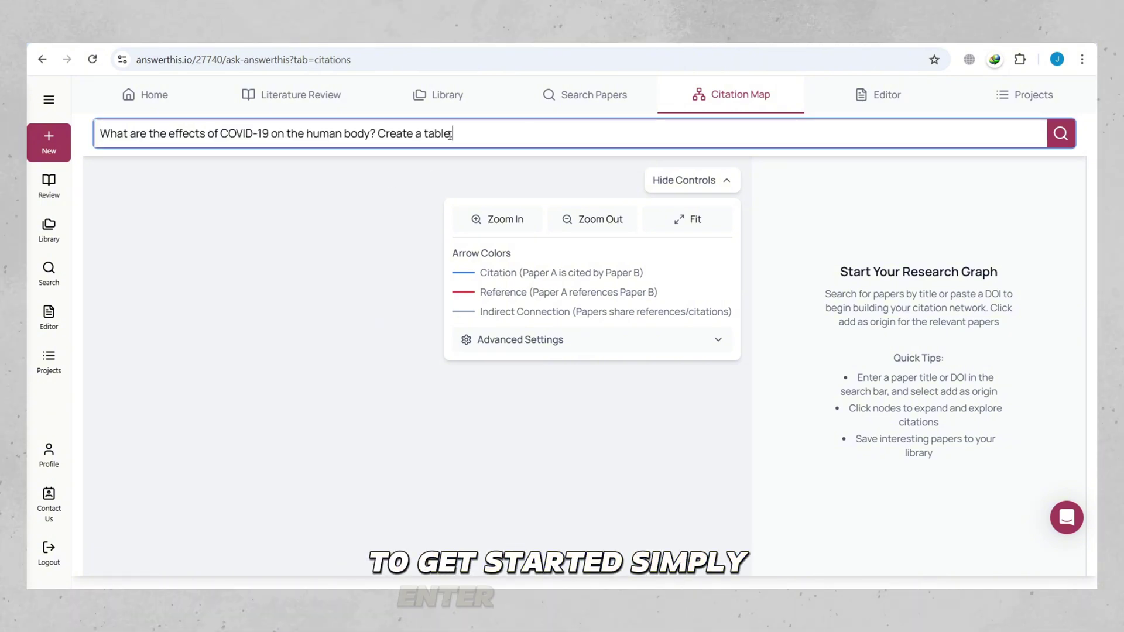
{"action": "left_click_drag", "start_coordinate": [450, 135], "coordinate": [433, 136]}
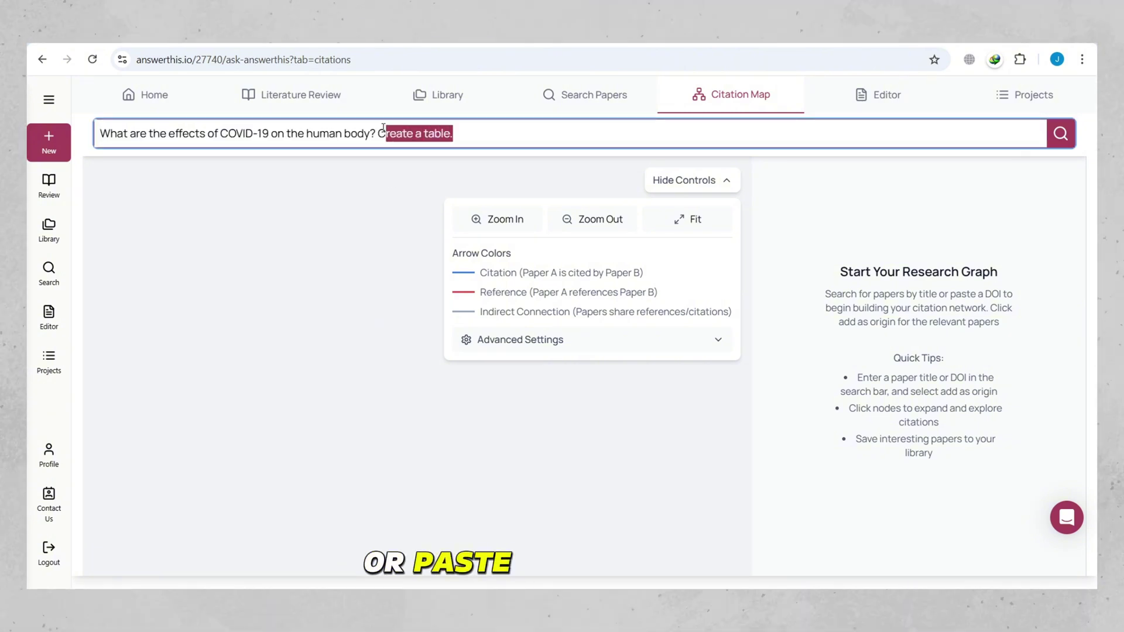
{"action": "key", "text": "BackSpace"}
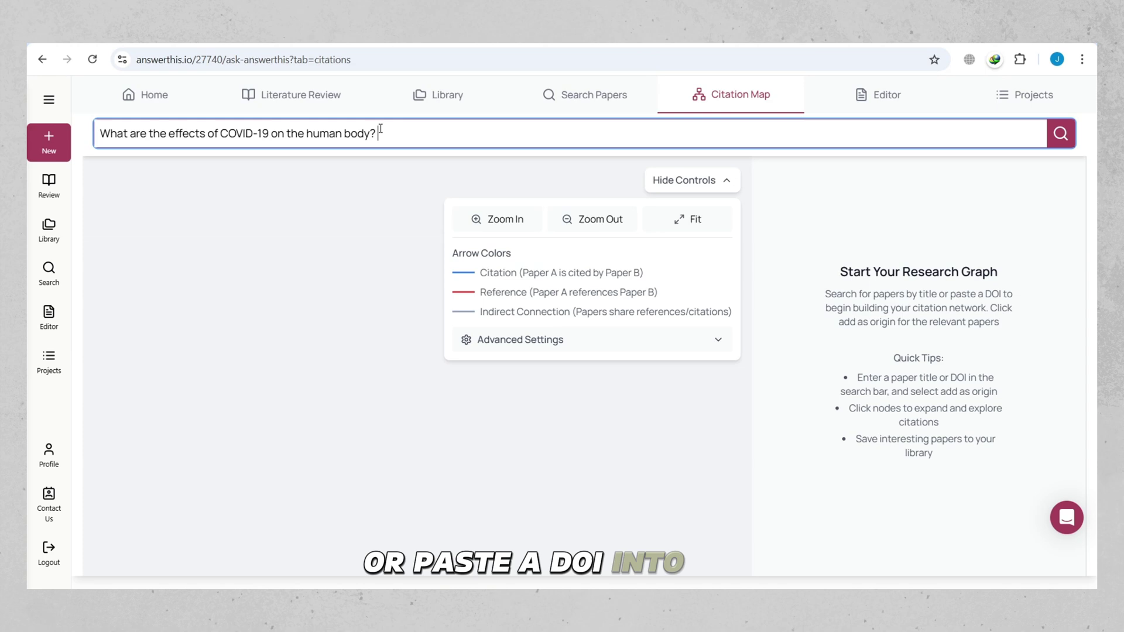
{"action": "left_click", "coordinate": [1071, 139]}
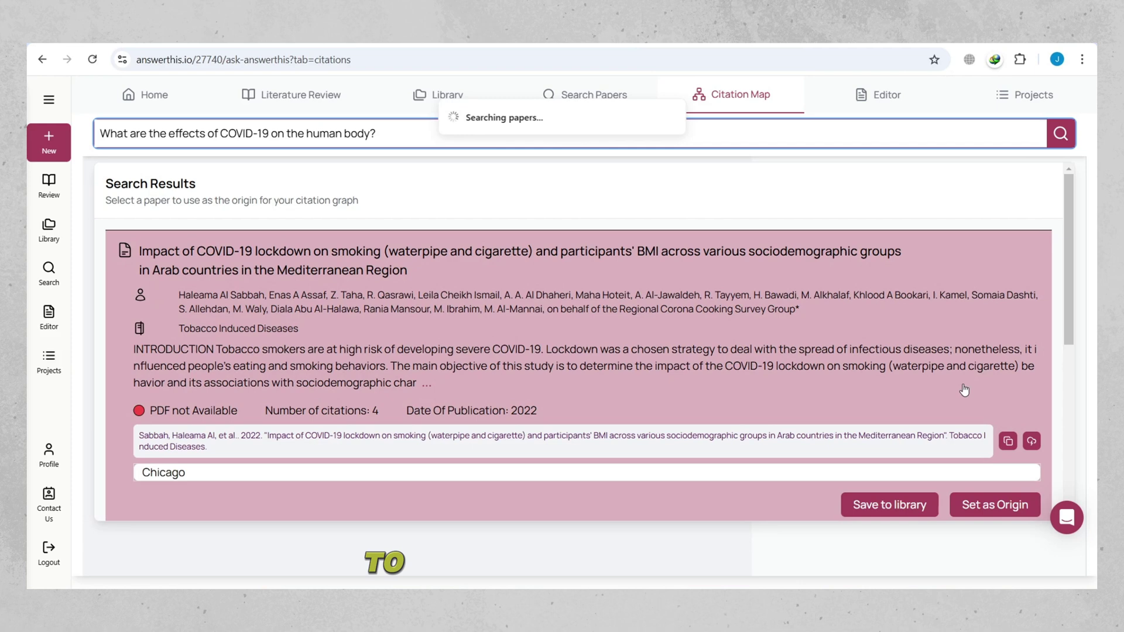
{"action": "left_click", "coordinate": [997, 506]}
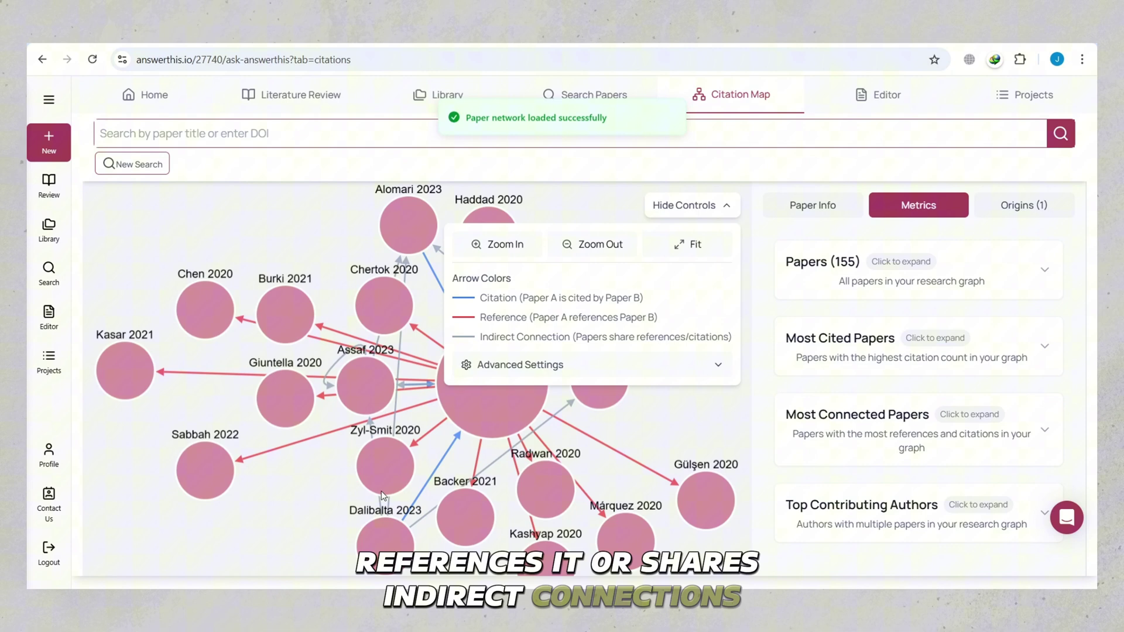
- Toggle the graph controls and drag the Assaf 2023 node to the lower left
{"action": "left_click", "coordinate": [697, 206]}
{"action": "scroll", "coordinate": [577, 398], "scroll_direction": "down", "scroll_amount": 8}
{"action": "scroll", "coordinate": [577, 398], "scroll_direction": "up", "scroll_amount": 4}
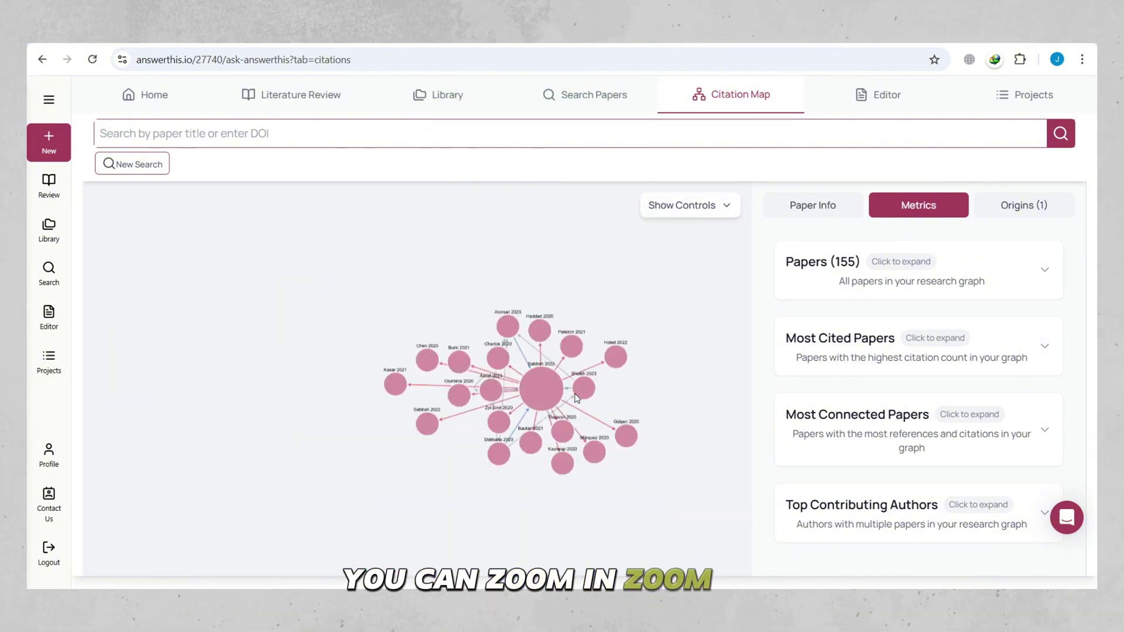
{"action": "scroll", "coordinate": [577, 398], "scroll_direction": "up", "scroll_amount": 5}
{"action": "left_click", "coordinate": [695, 207]}
{"action": "left_click", "coordinate": [695, 206]}
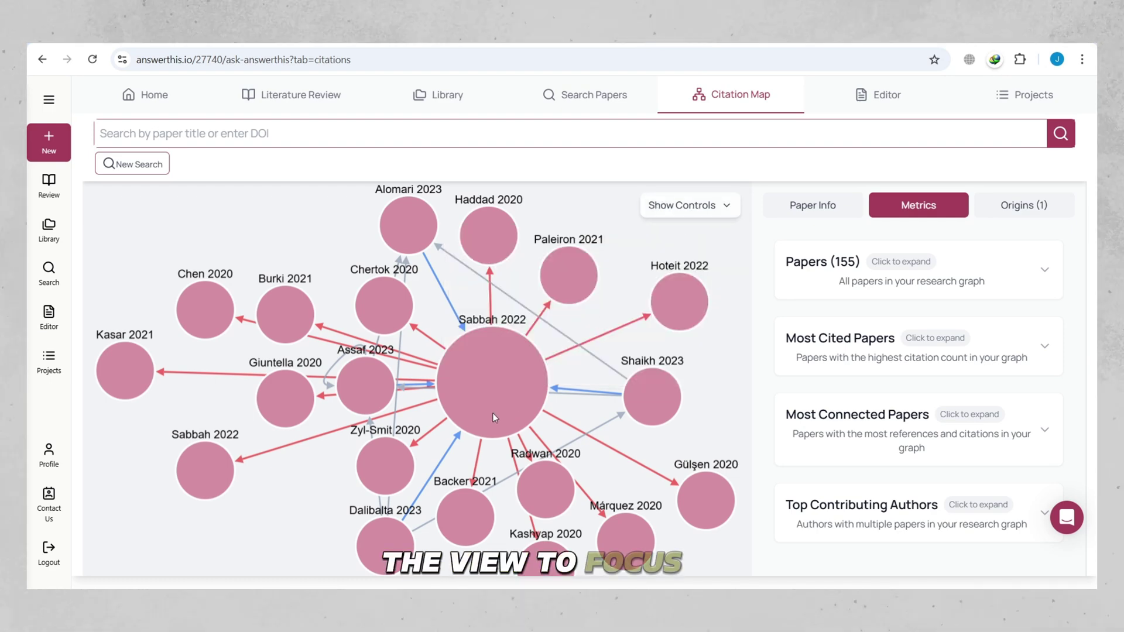
{"action": "left_click_drag", "start_coordinate": [382, 387], "coordinate": [284, 501]}
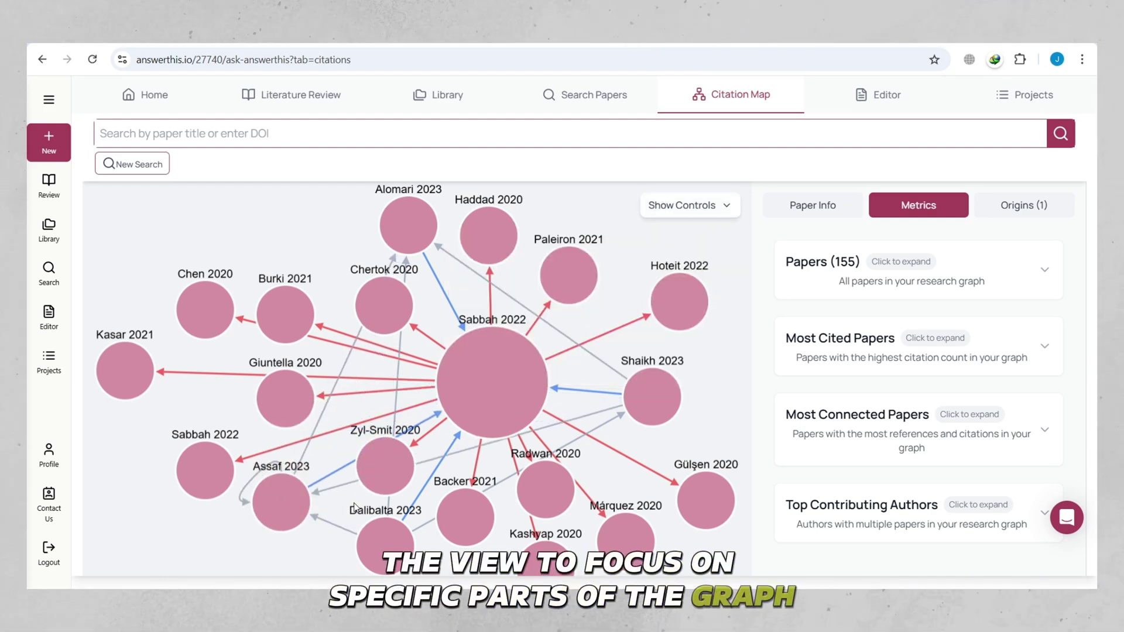
- Expand the 155-paper list, save the COVID-19 lockdown smoking paper to the library, then collapse the list
{"action": "left_click", "coordinate": [895, 279]}
{"action": "scroll", "coordinate": [1001, 378], "scroll_direction": "down", "scroll_amount": 3}
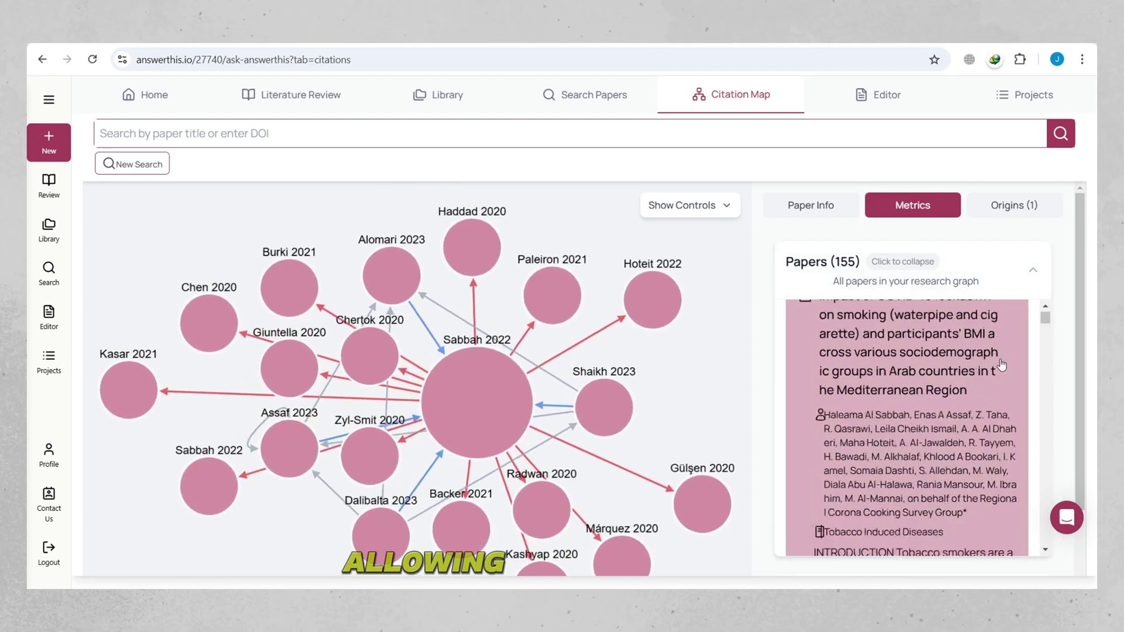
{"action": "scroll", "coordinate": [1000, 387], "scroll_direction": "down", "scroll_amount": 5}
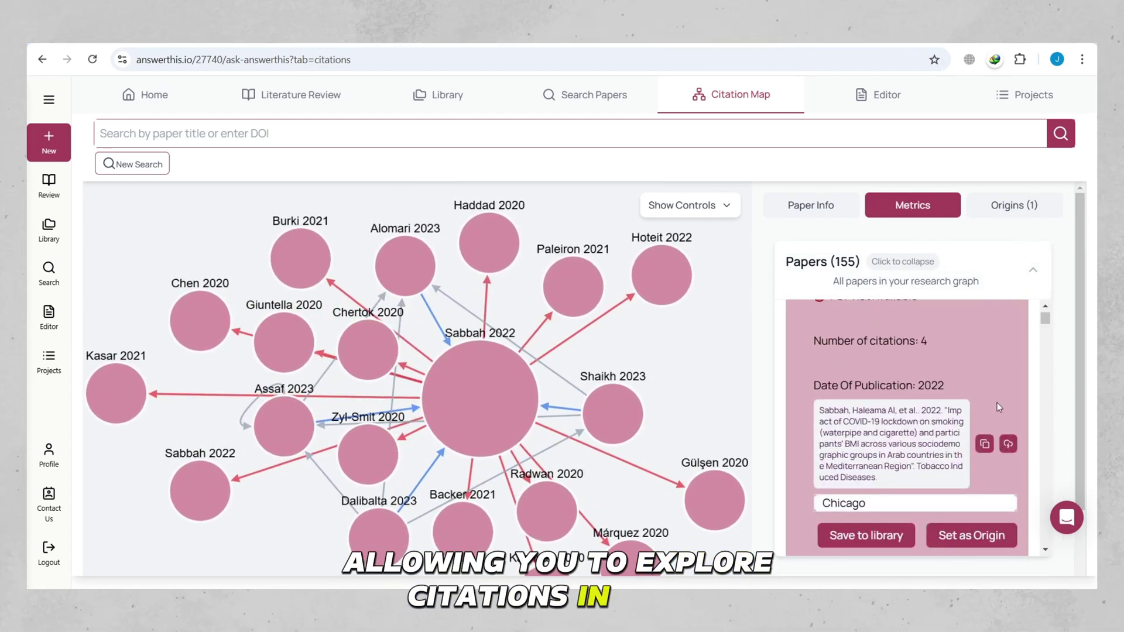
{"action": "scroll", "coordinate": [998, 408], "scroll_direction": "down", "scroll_amount": 1}
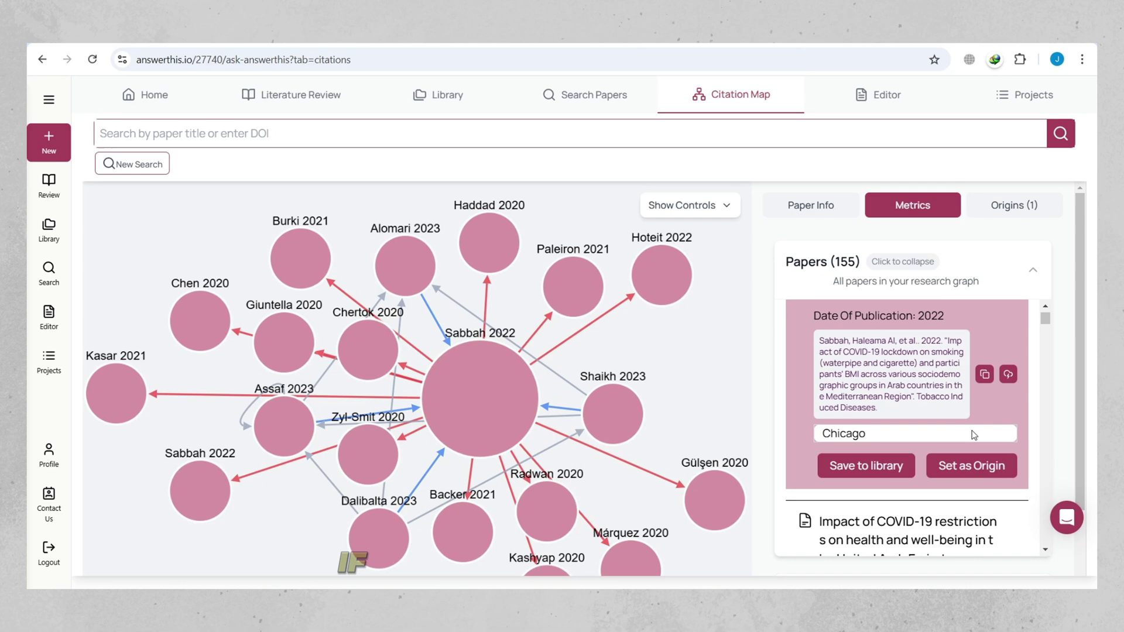
{"action": "left_click", "coordinate": [892, 470]}
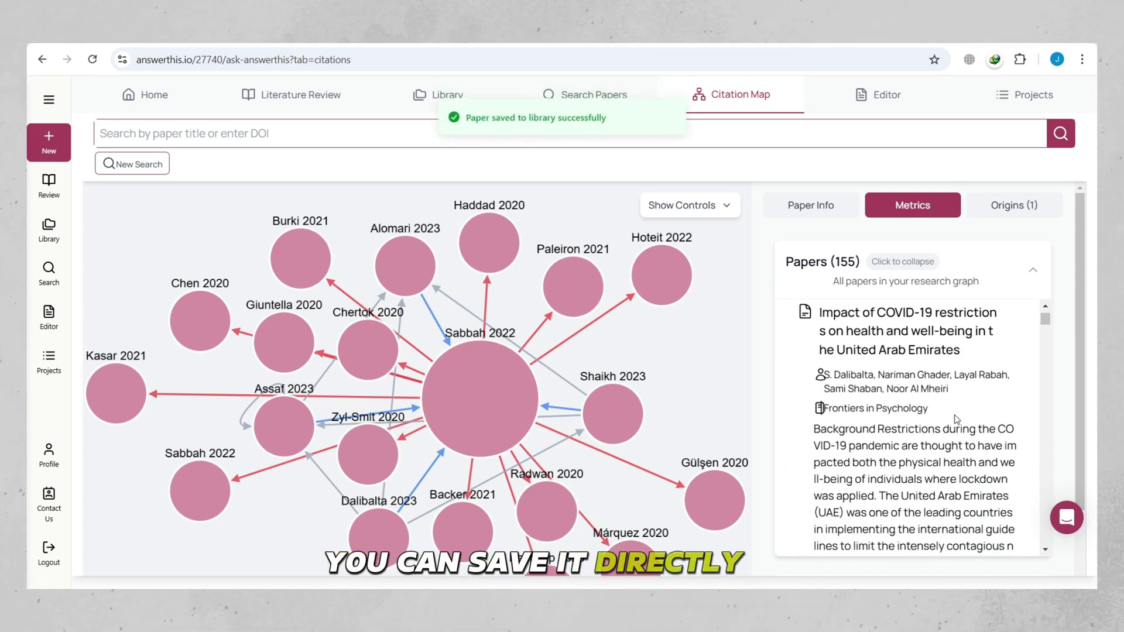
{"action": "scroll", "coordinate": [1050, 378], "scroll_direction": "down", "scroll_amount": 10}
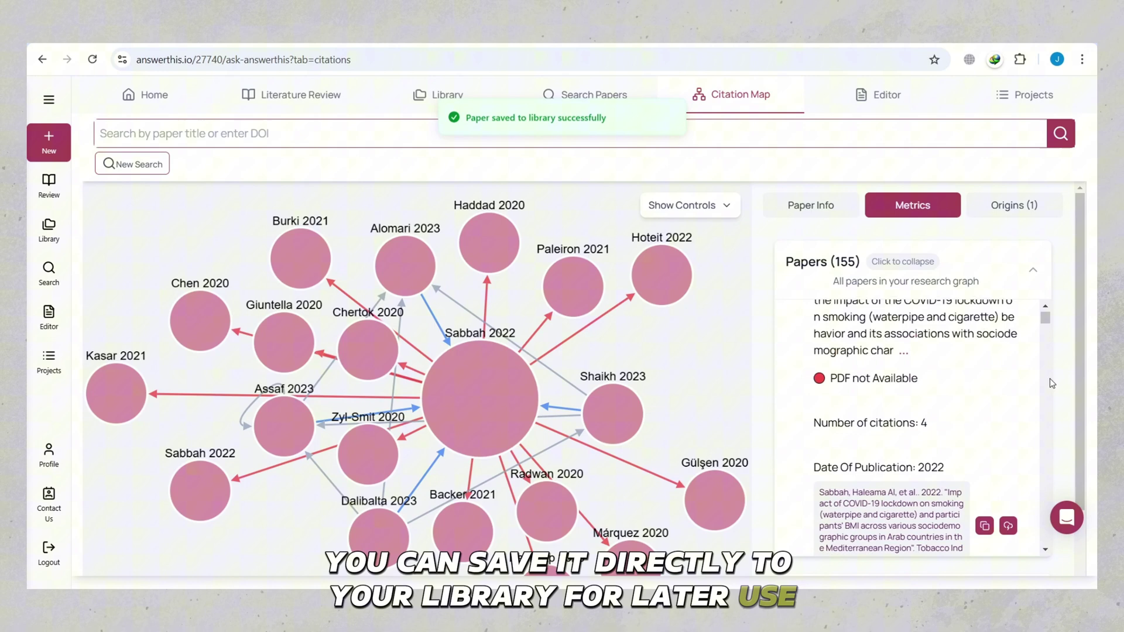
{"action": "scroll", "coordinate": [1049, 378], "scroll_direction": "up", "scroll_amount": 1}
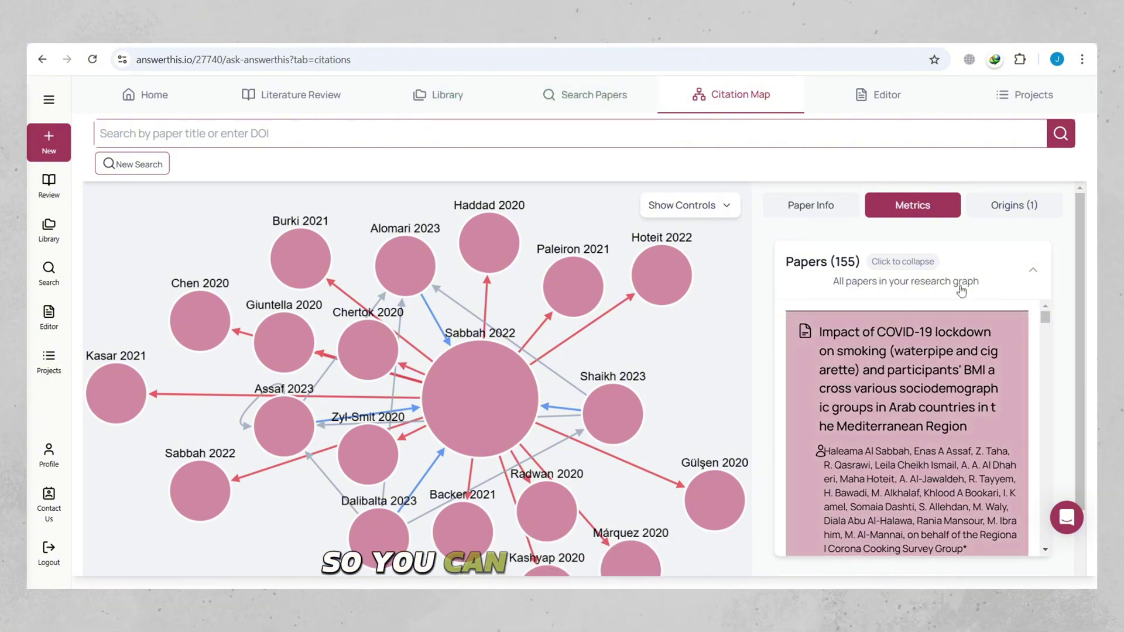
{"action": "left_click", "coordinate": [1033, 269]}
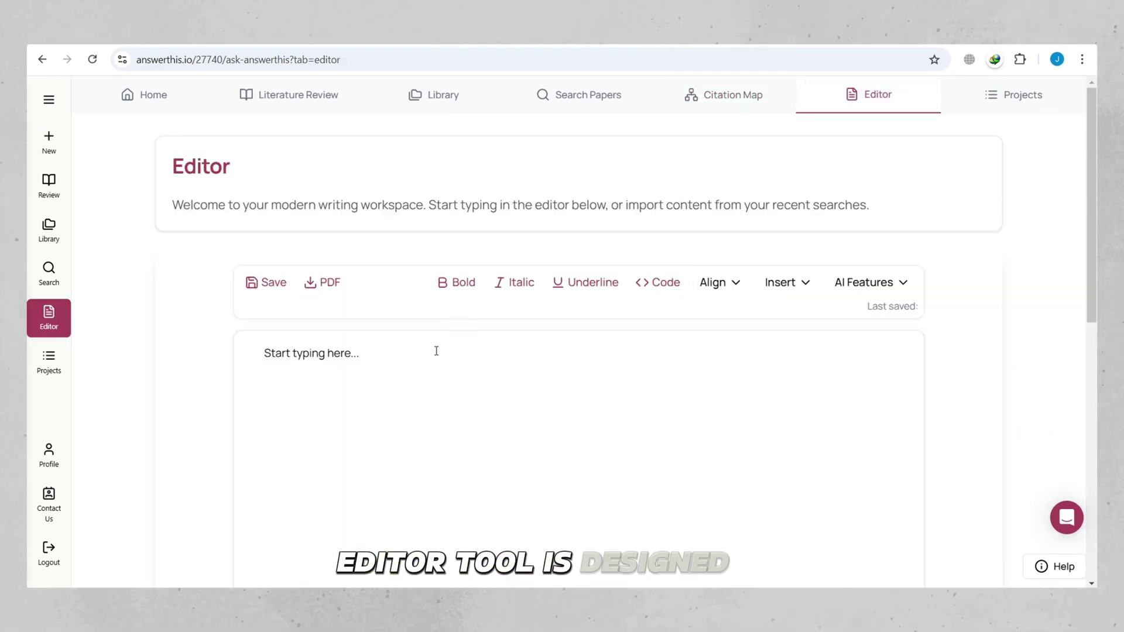
- Replace the Editor placeholder text with the pasted Africa climate-change biodiversity abstract
{"action": "left_click", "coordinate": [436, 352]}
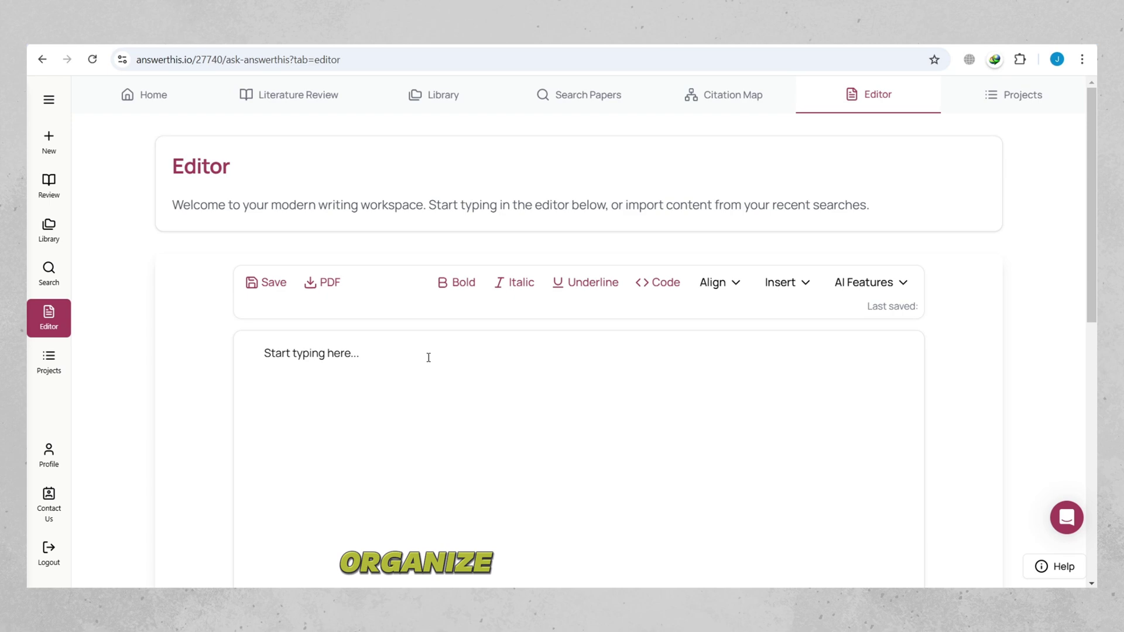
{"action": "left_click_drag", "start_coordinate": [308, 351], "coordinate": [251, 354]}
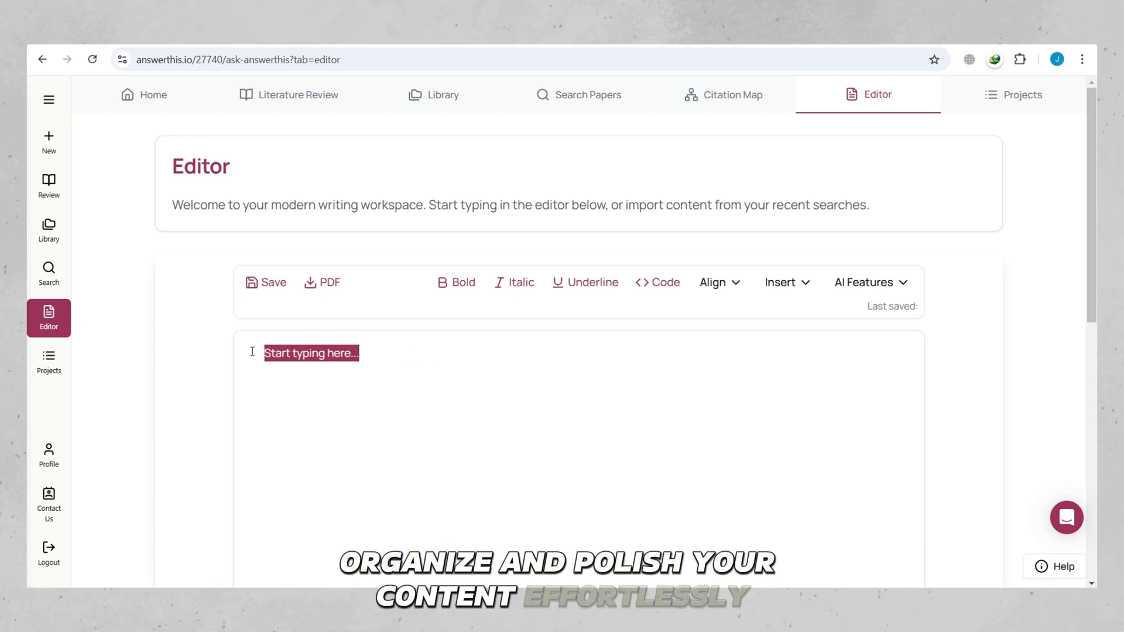
{"action": "type", "text": "ABSTRACT Introduction: Biodiversity and biodiversity-based ecosystems services are intrinsically dependent on the climate. During the twentieth century, climate change has posed major threats to biodiversity in Africa, and impacts are expected to increase as climate change continues and perhaps even accelerates.Outcomes: Our review shows that the multiple components of climate change are projected to affect all levels of biodiversity, from genes over species to biome level. Loss of biodiversity as a result of climate change can alter the structures and functions of African ecological systems. As a result, the provision of biodiversity-based ecosystem services and the well-being of people that rely on these services are being modified. Of particular concerns are tipping points where the exceedance of ecosystem thresholds will possibly lead to irreversible shifts of the structure of ecosystems and their services. In recent years, climate prediction models have portended continued warming and more frequent extreme weather events across the region. Such weather-related disturbances such as El Nio will place a premium on biodiversity and biodiversity-based ecosystem services that people rely on.Conclusion: As biodiversity underlies all goods and services provided by ecosystems that are crucial for human survival and well-being, this paper synthesizes and discusses observed and anticipated impacts of climate change on biodiversity and biodiversity-based ecosystem service provision and livelihoods, and what strategies might be employed to decrease current and future risks on the well-being of human in Africa."}
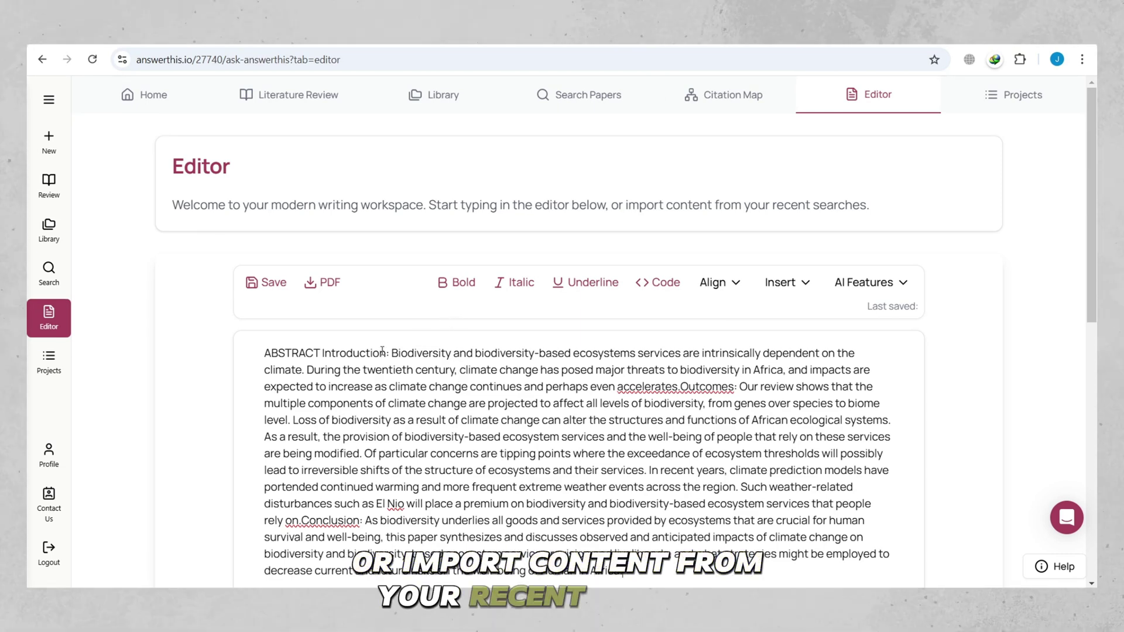
- Make the ABSTRACT heading bold and add a space before Outcomes
{"action": "left_click_drag", "start_coordinate": [308, 354], "coordinate": [270, 355]}
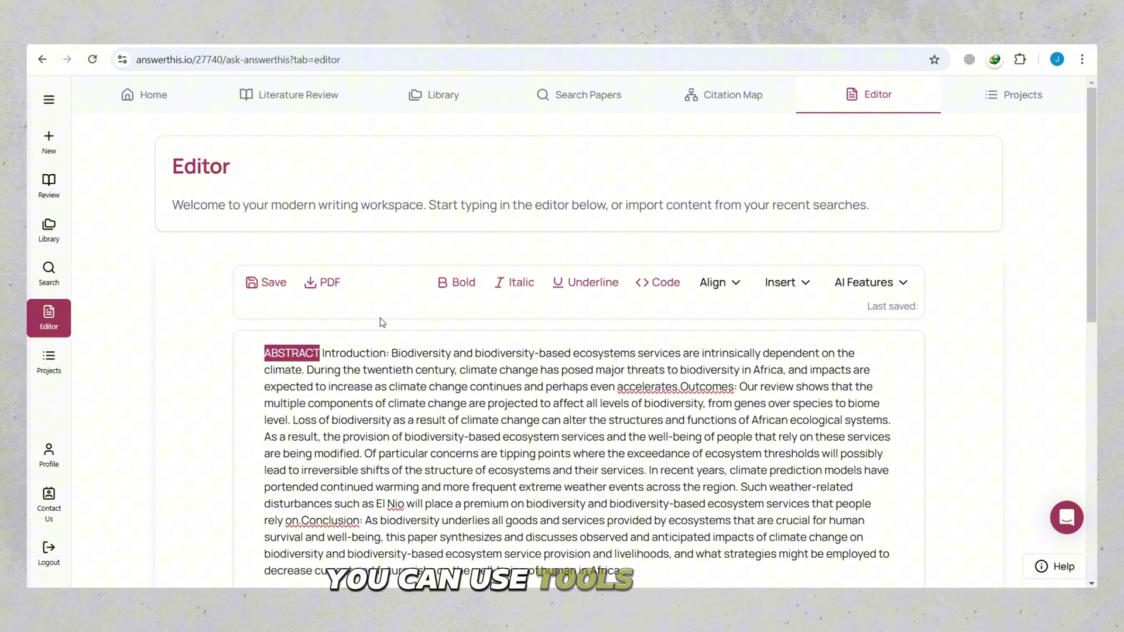
{"action": "left_click", "coordinate": [463, 283]}
{"action": "left_click", "coordinate": [532, 404]}
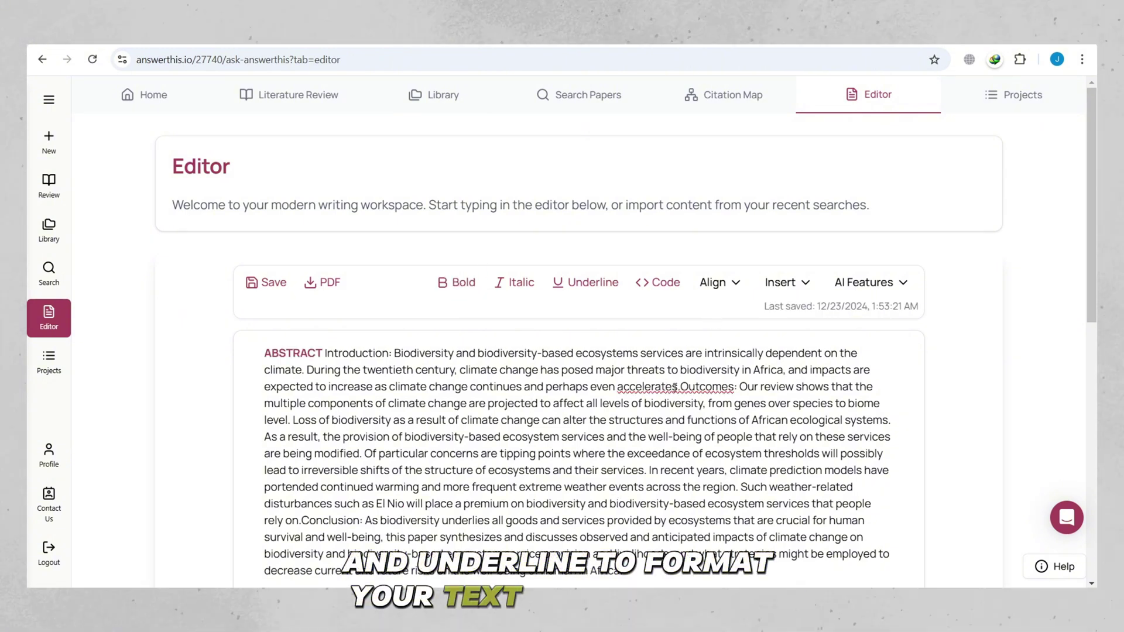
{"action": "left_click", "coordinate": [680, 387]}
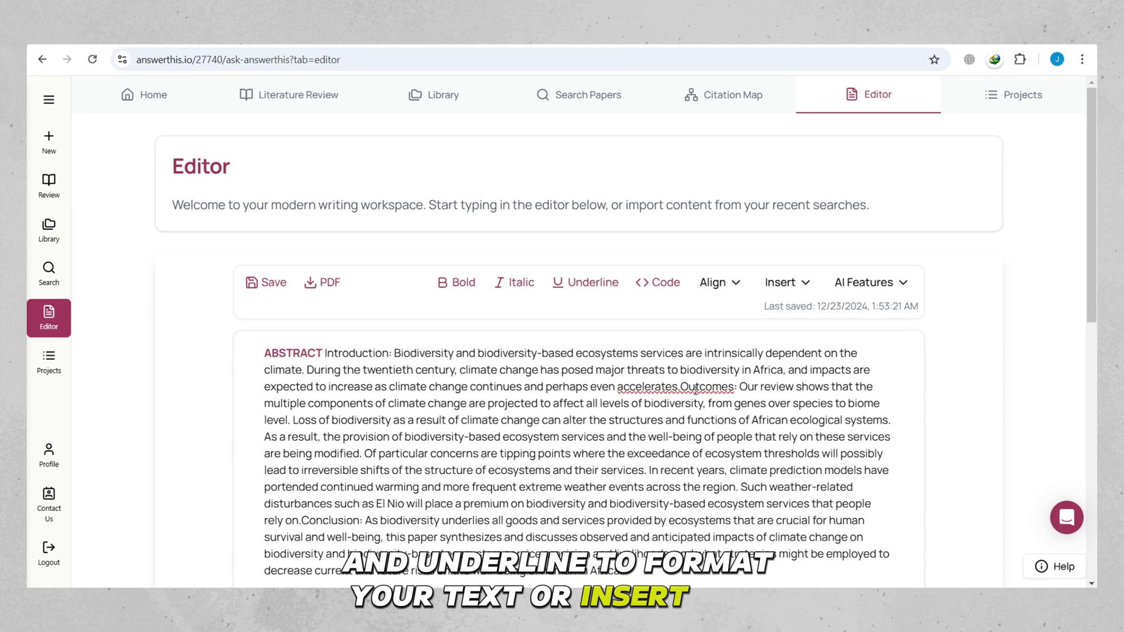
{"action": "left_click", "coordinate": [668, 287]}
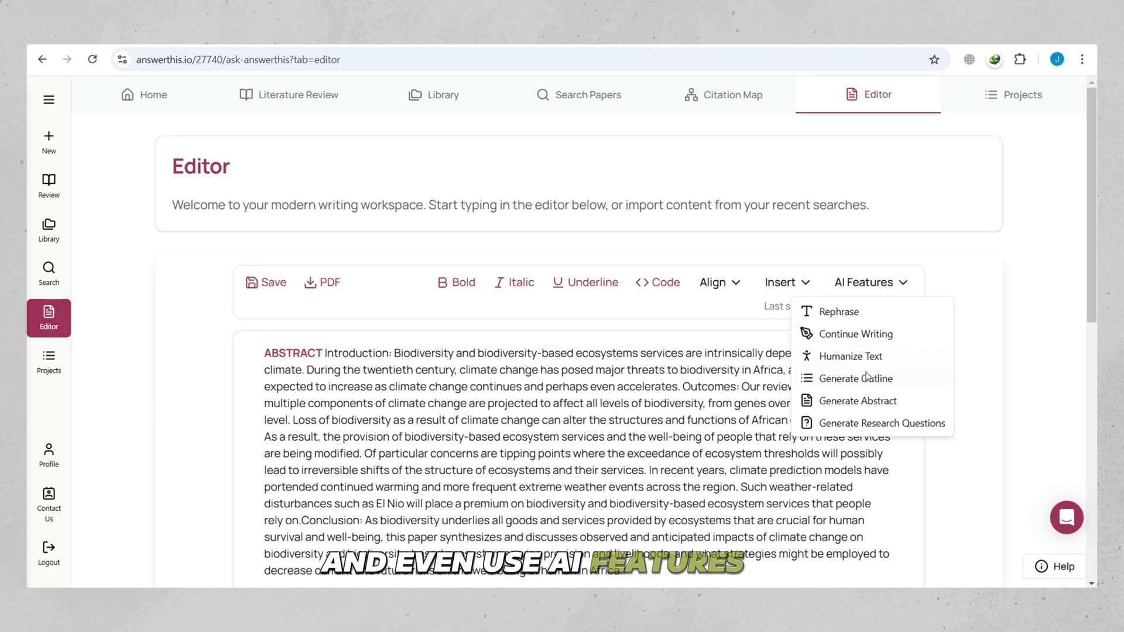
- Run Humanize Text on the selected Outcomes passage and apply the rewritten version
{"action": "left_click", "coordinate": [683, 388]}
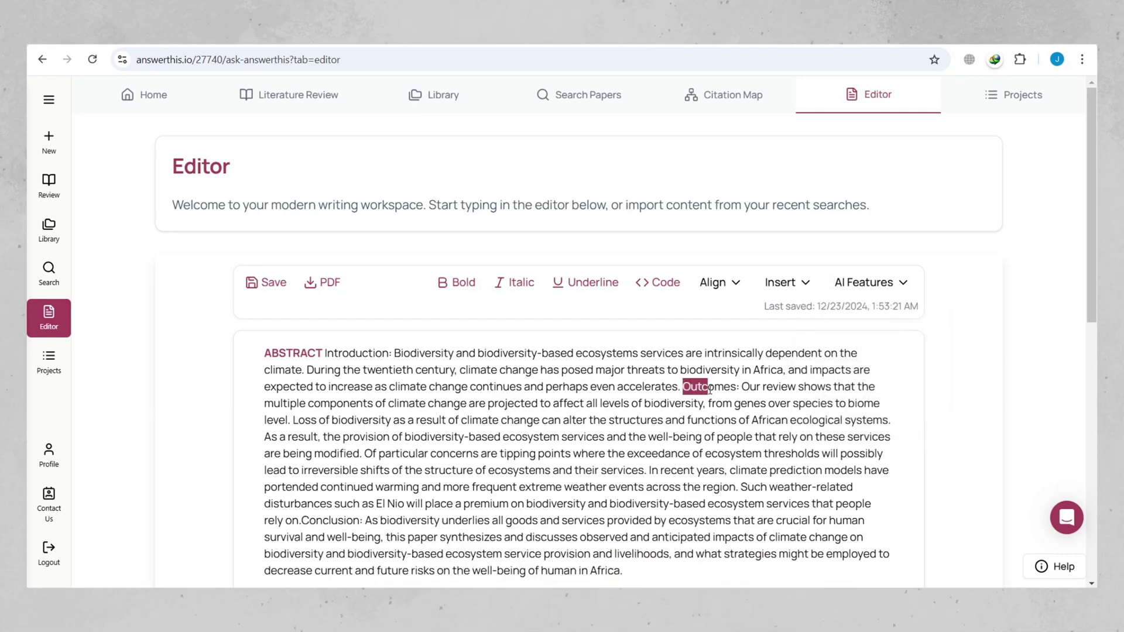
{"action": "left_click_drag", "start_coordinate": [682, 387], "coordinate": [751, 471]}
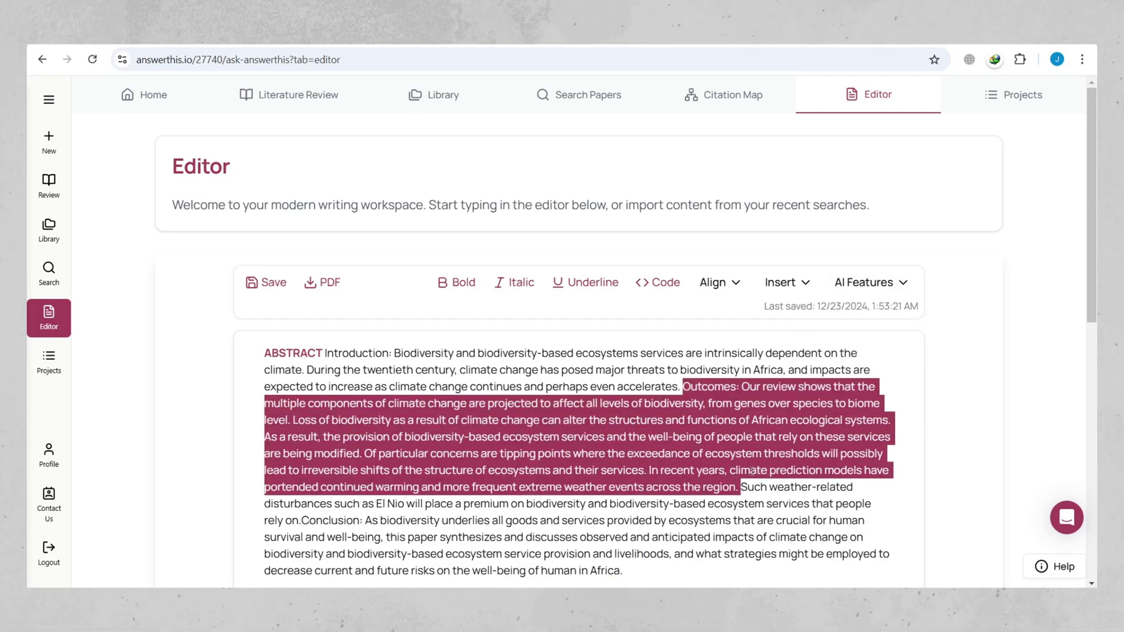
{"action": "left_click", "coordinate": [863, 292]}
{"action": "left_click", "coordinate": [851, 357]}
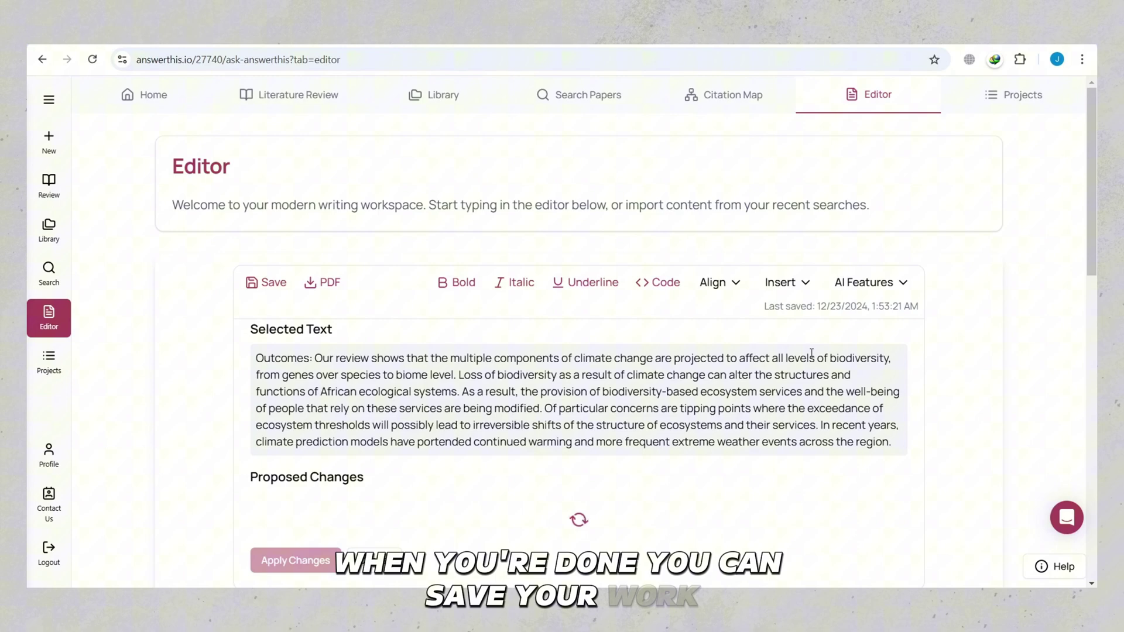
{"action": "scroll", "coordinate": [697, 426], "scroll_direction": "down", "scroll_amount": 3}
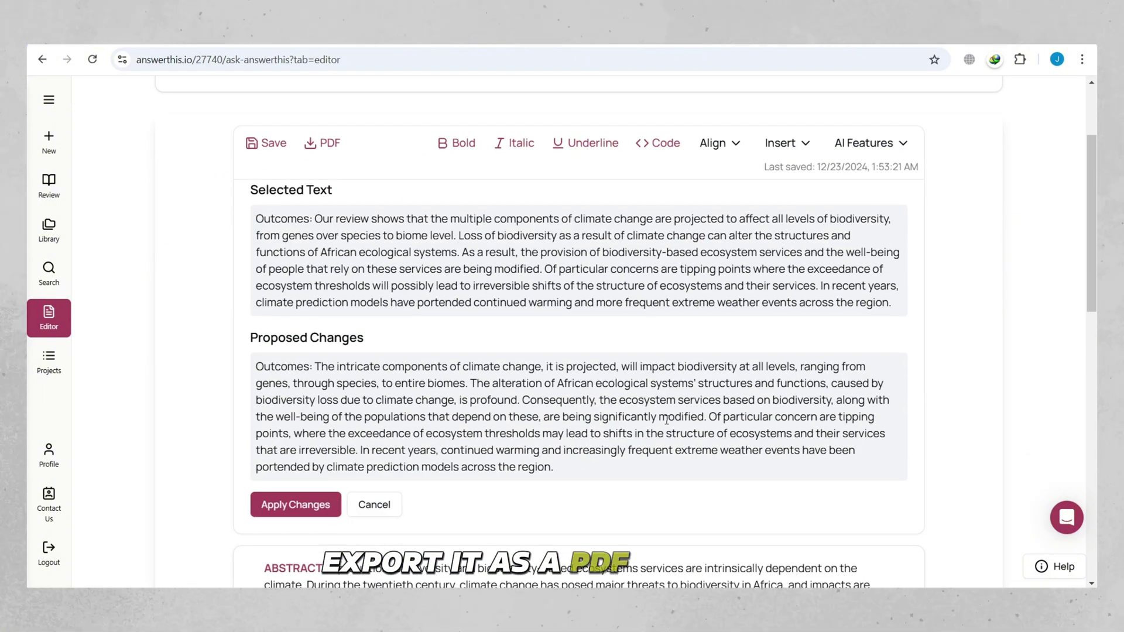
{"action": "scroll", "coordinate": [666, 420], "scroll_direction": "down", "scroll_amount": 4}
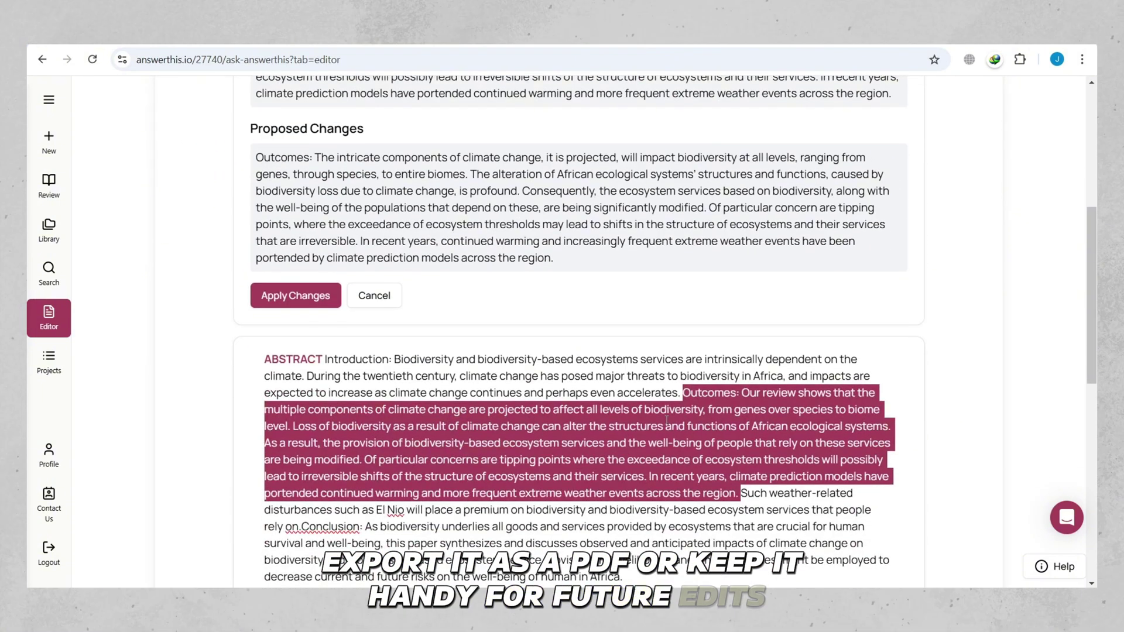
{"action": "left_click", "coordinate": [313, 302]}
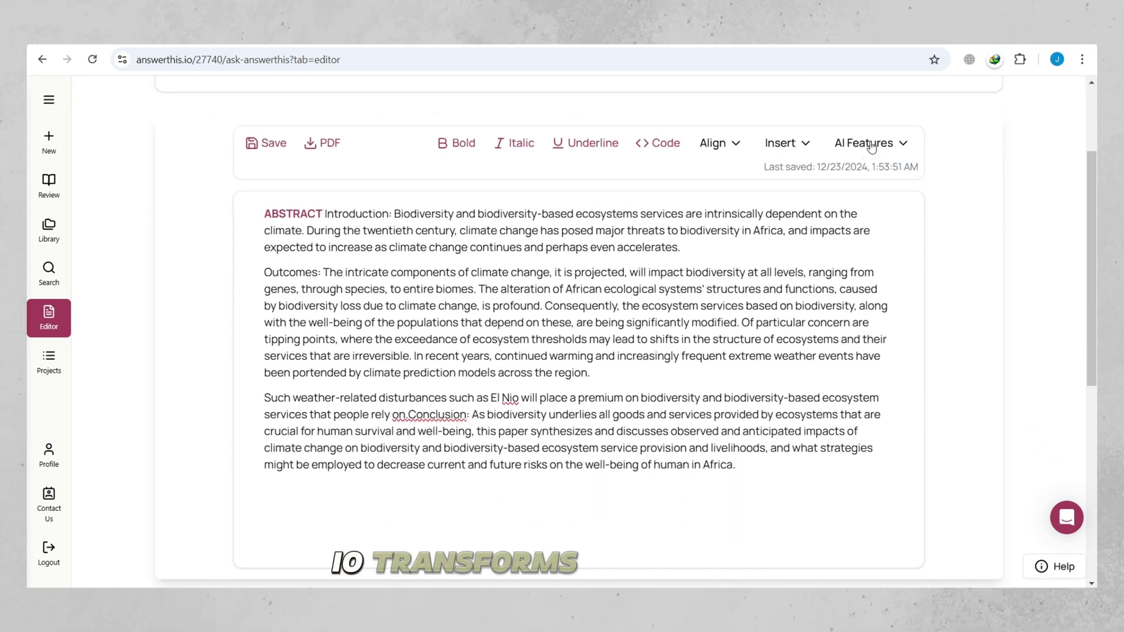
- Generate an outline of the abstract with AI Features and review the proposed changes
{"action": "left_click", "coordinate": [871, 144]}
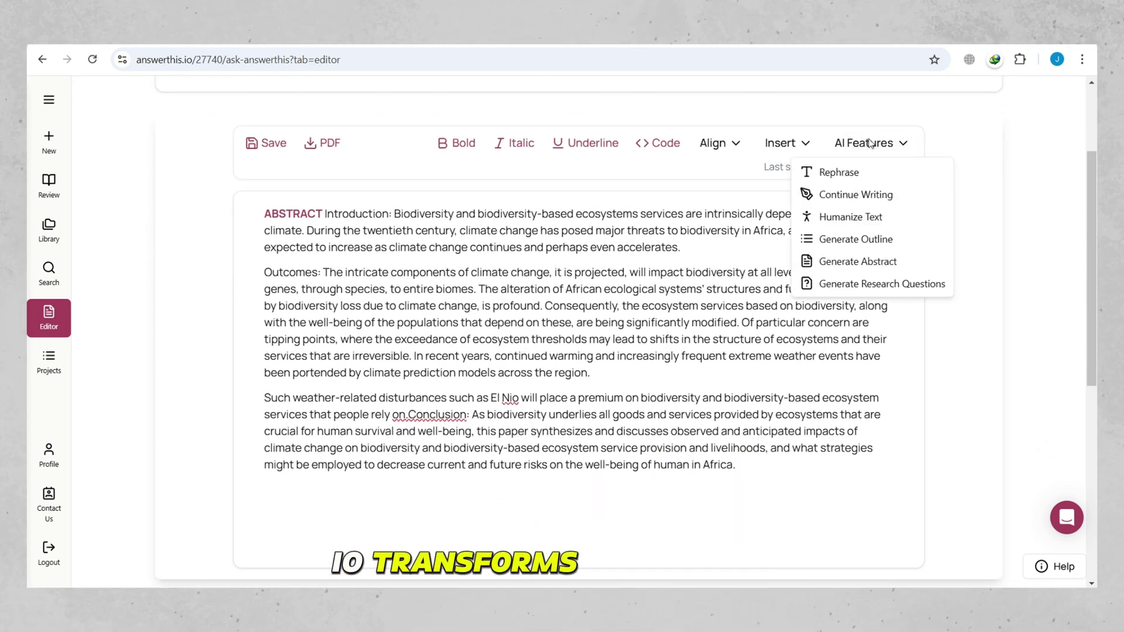
{"action": "left_click", "coordinate": [838, 242]}
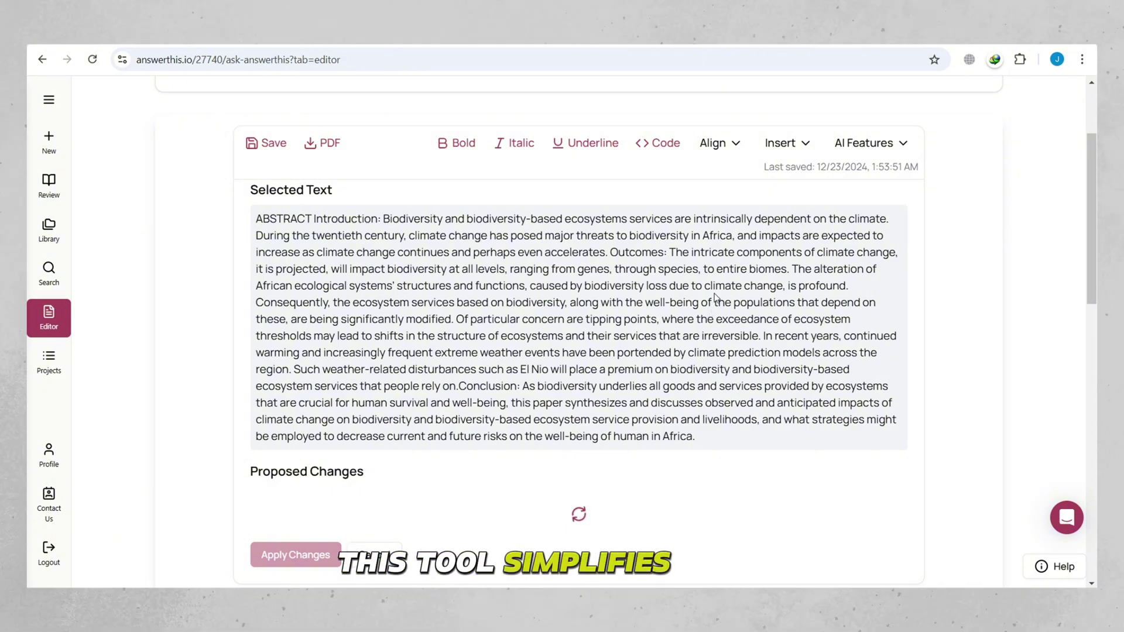
{"action": "scroll", "coordinate": [716, 293], "scroll_direction": "down", "scroll_amount": 5}
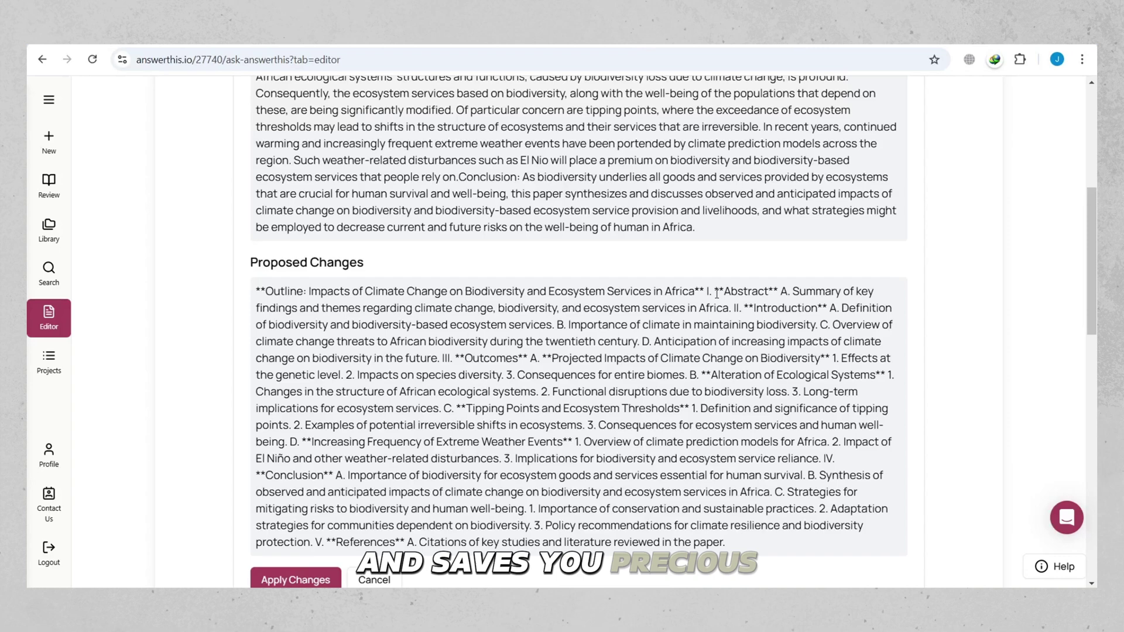
{"action": "scroll", "coordinate": [717, 293], "scroll_direction": "up", "scroll_amount": 3}
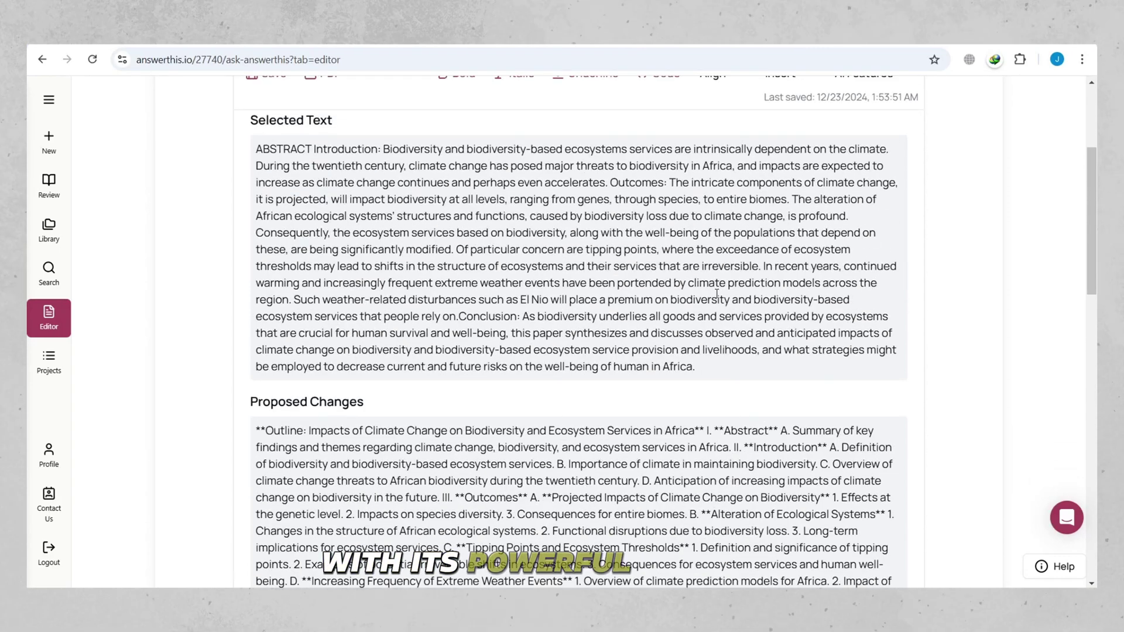
{"action": "scroll", "coordinate": [714, 285], "scroll_direction": "up", "scroll_amount": 1}
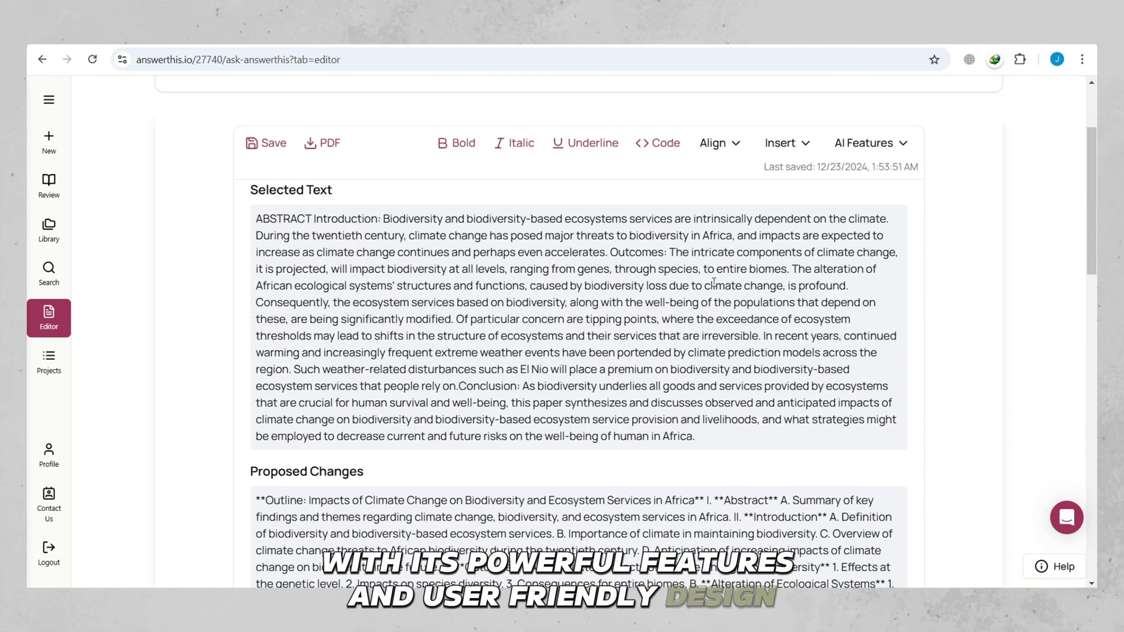
{"action": "left_click", "coordinate": [775, 143]}
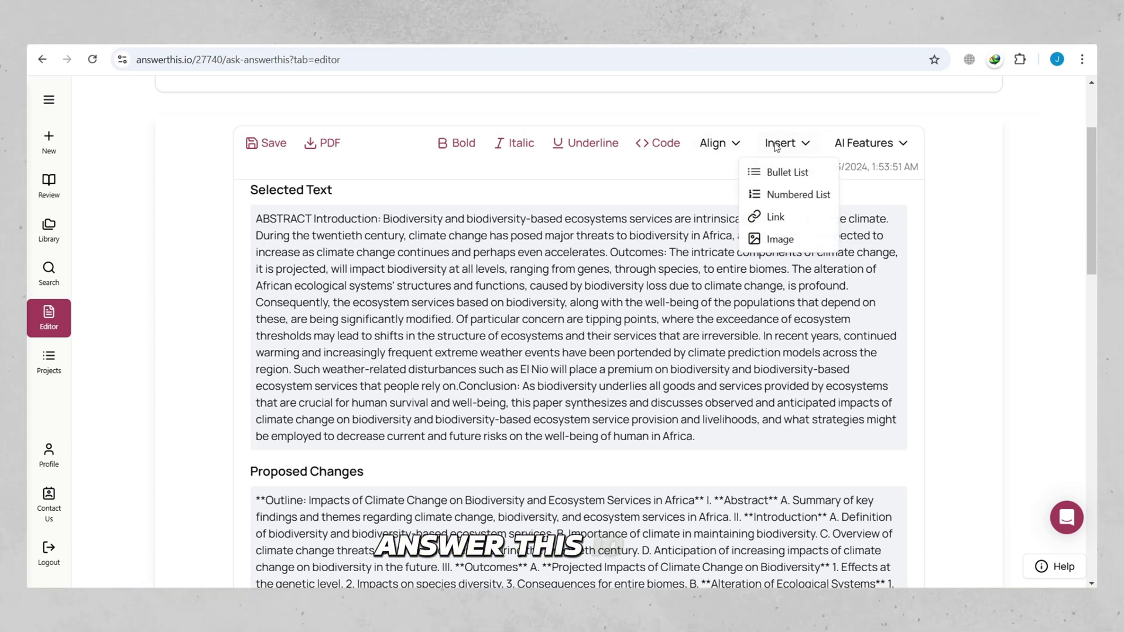
{"action": "left_click", "coordinate": [776, 217]}
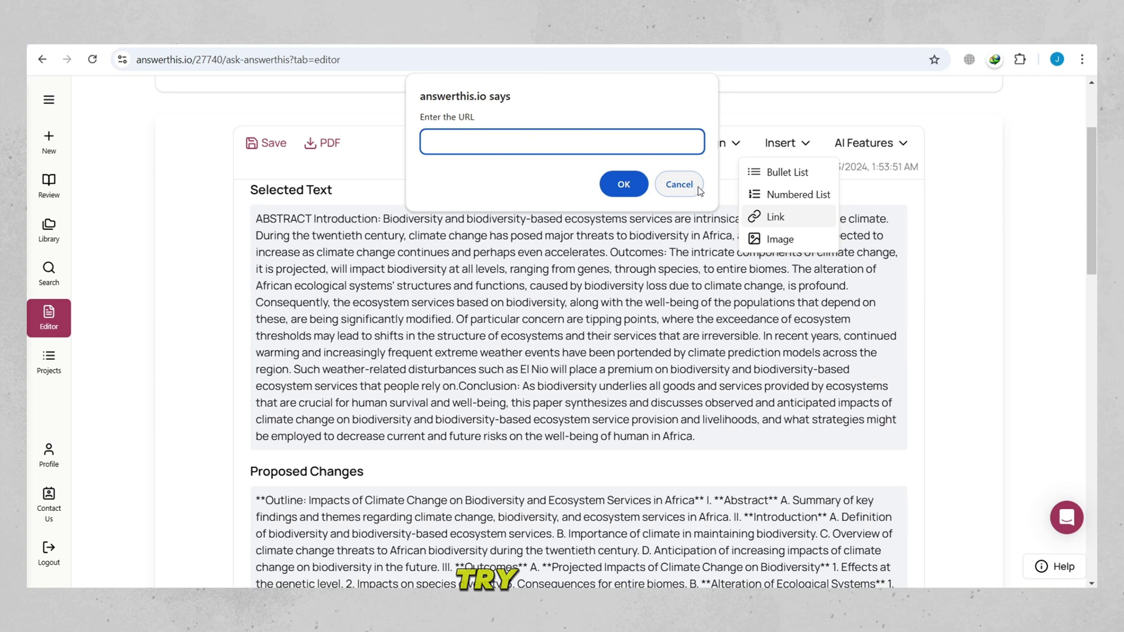
{"action": "left_click", "coordinate": [678, 185]}
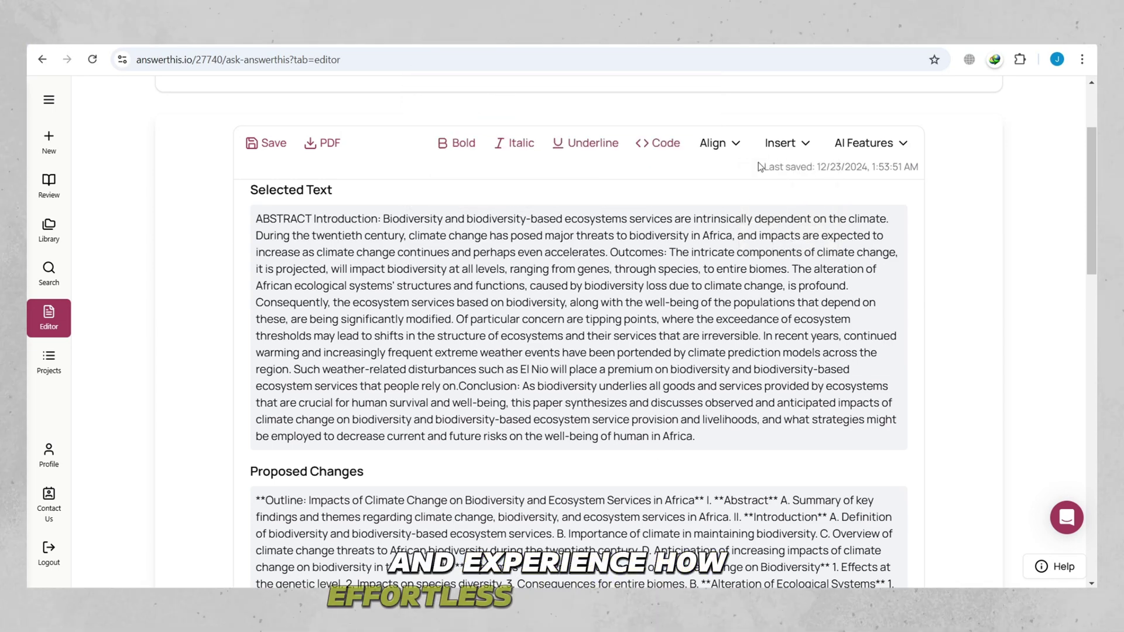
{"action": "left_click", "coordinate": [736, 144]}
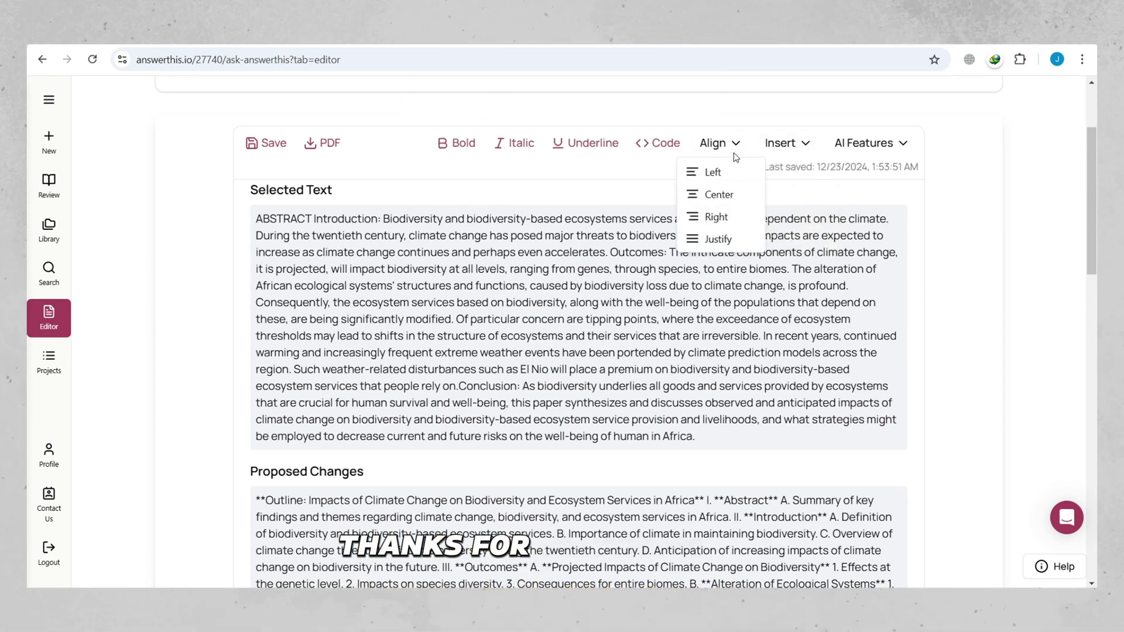